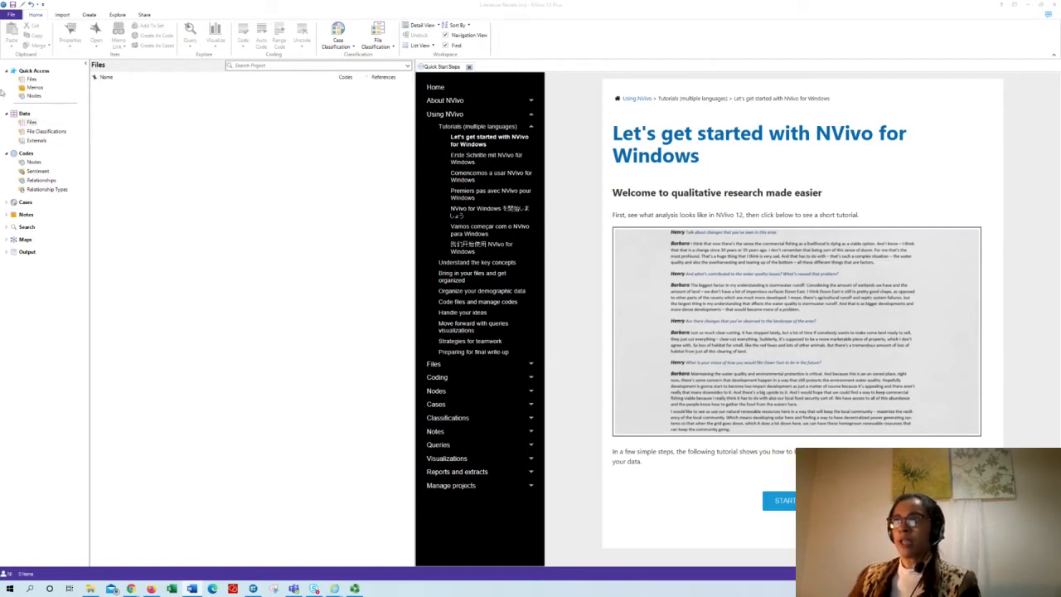
# - Import all the PDFs from the LR papers folder into the project's data files
pyautogui.click(32, 123)
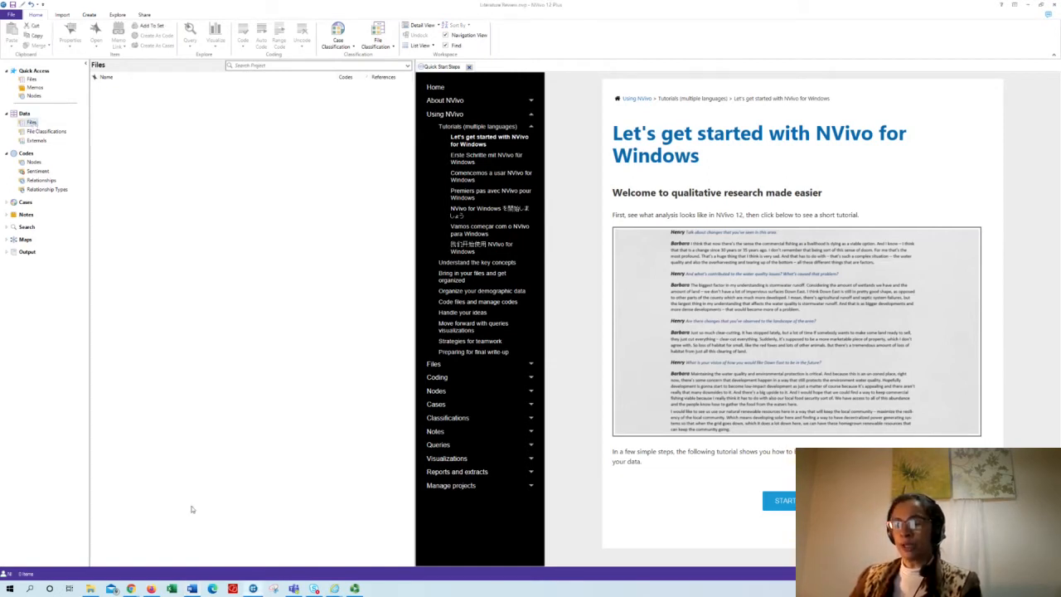
pyautogui.click(93, 589)
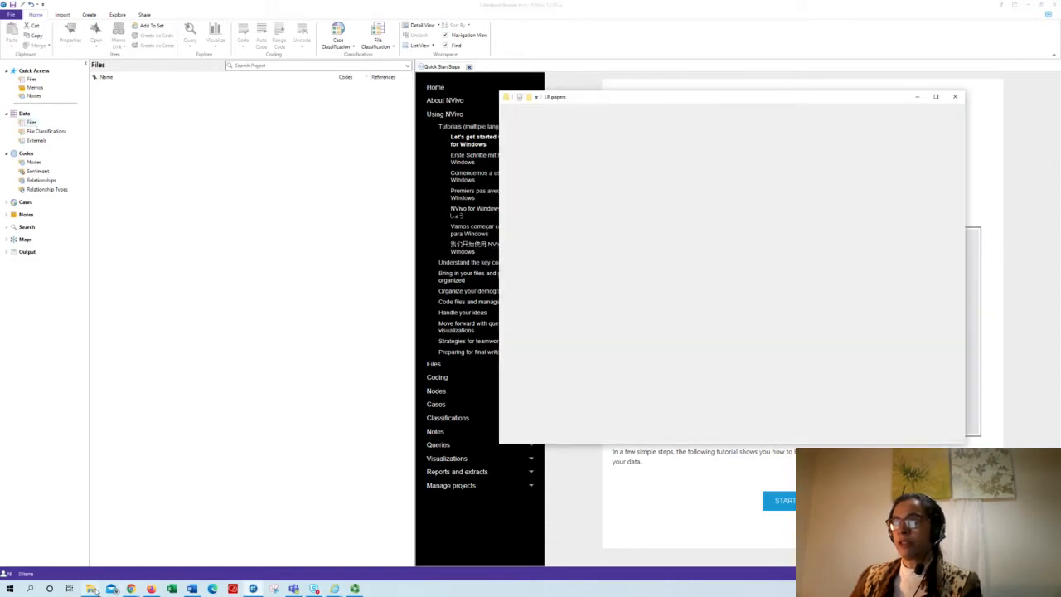
pyautogui.moveTo(321, 206); pyautogui.dragTo(267, 220)
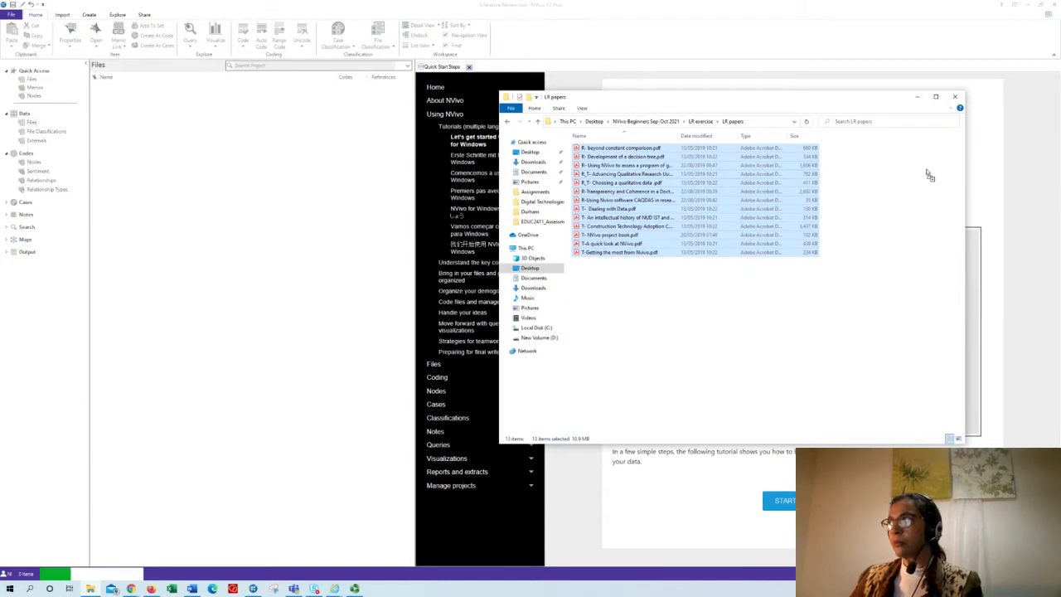
pyautogui.click(917, 100)
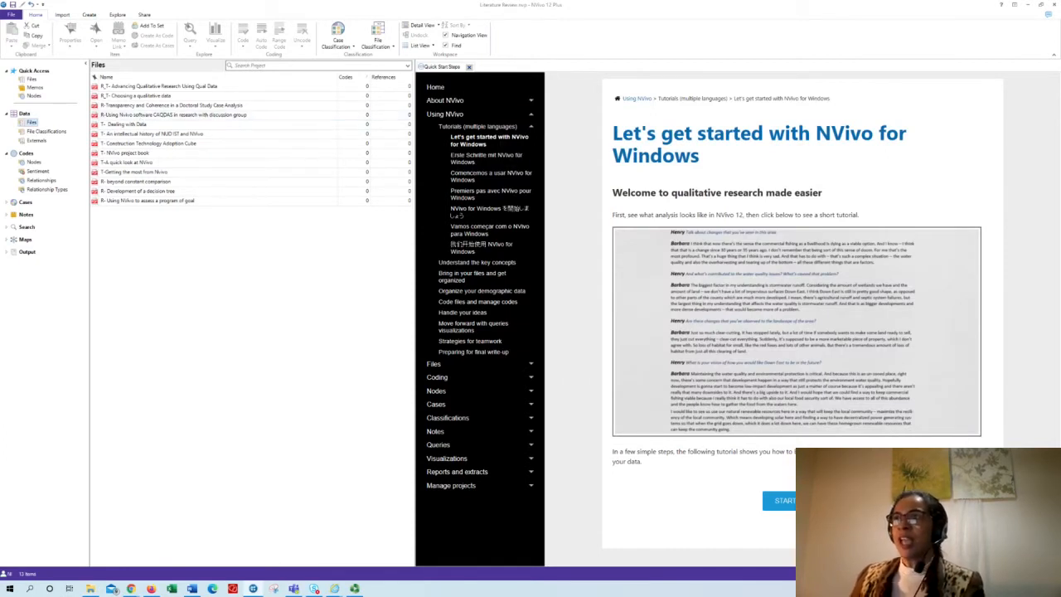
# - Create a new file classification named Scope
pyautogui.click(43, 131)
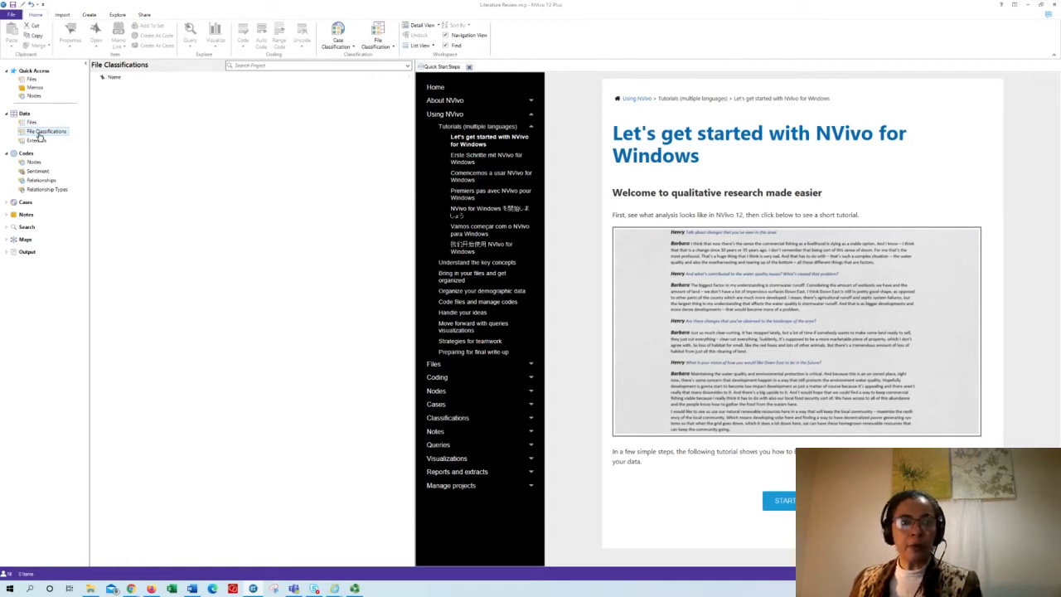
pyautogui.rightClick(39, 136)
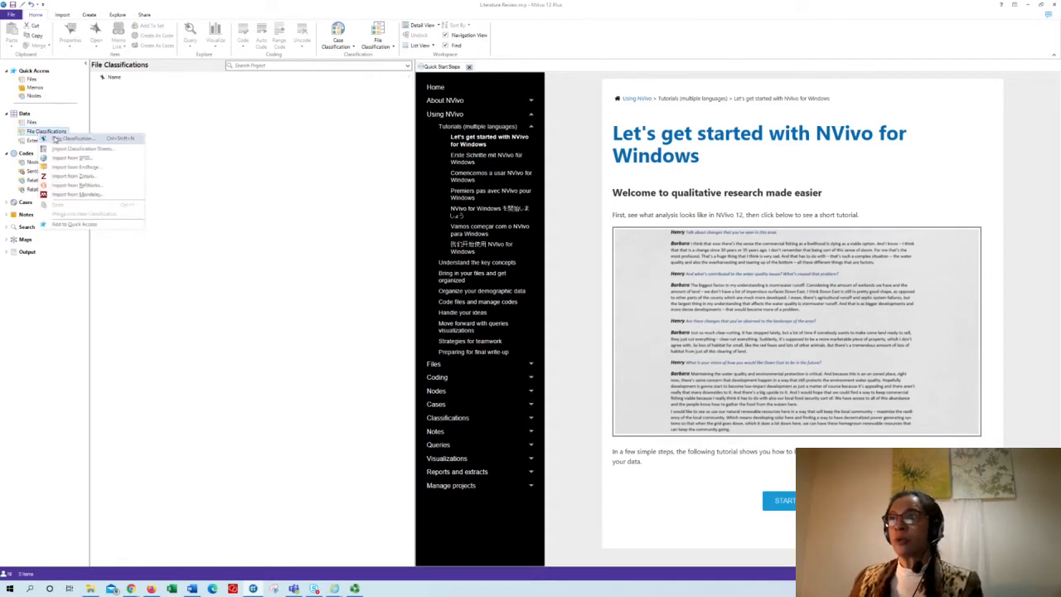
pyautogui.click(58, 140)
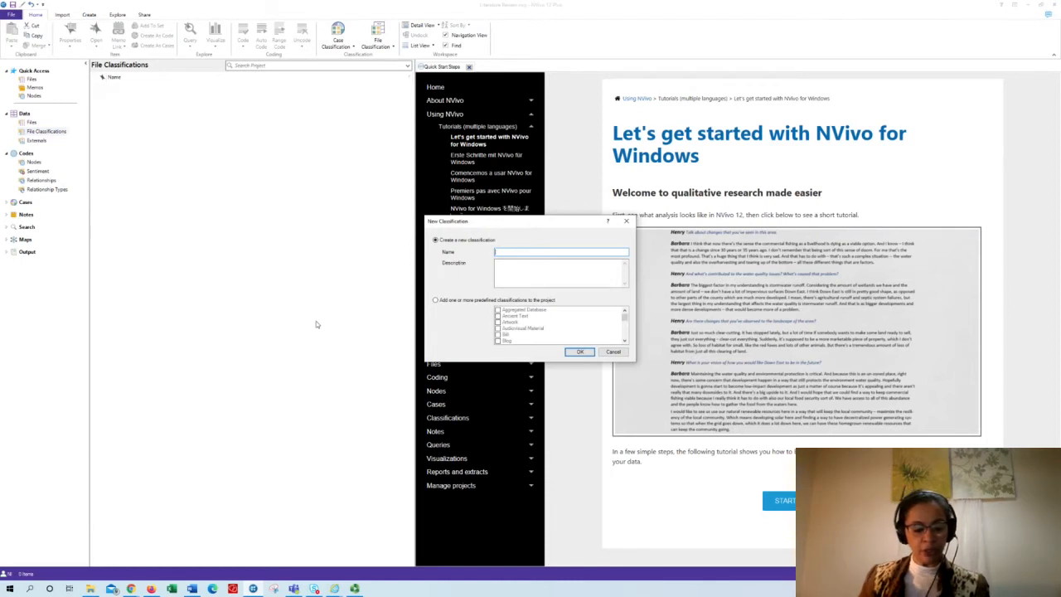
pyautogui.write('Scope')
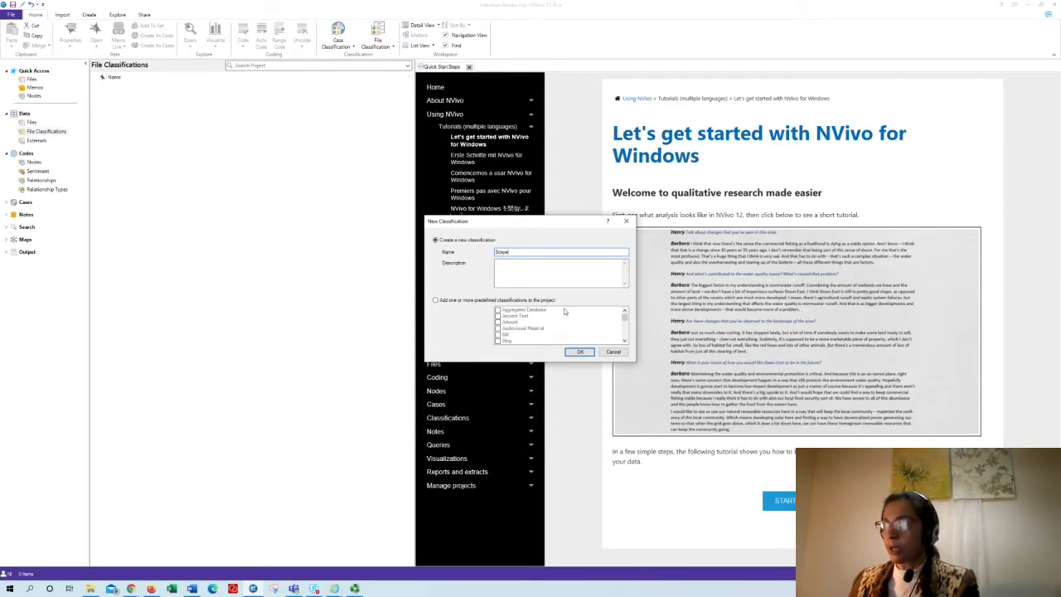
pyautogui.click(579, 352)
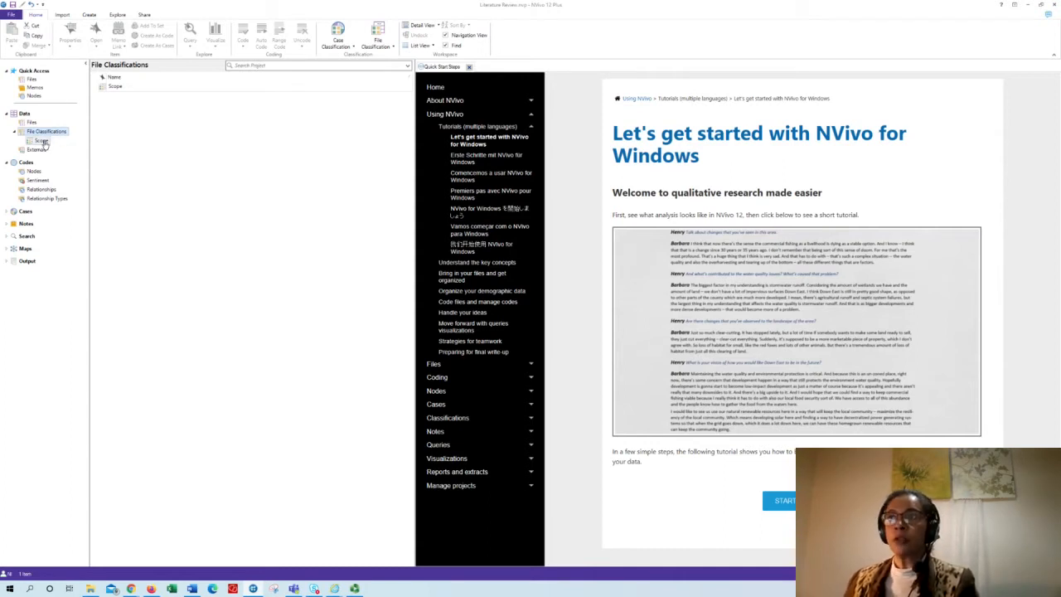
# - Start a new text attribute named Emp_Tech_Both under the Scope classification
pyautogui.click(41, 141)
pyautogui.rightClick(44, 143)
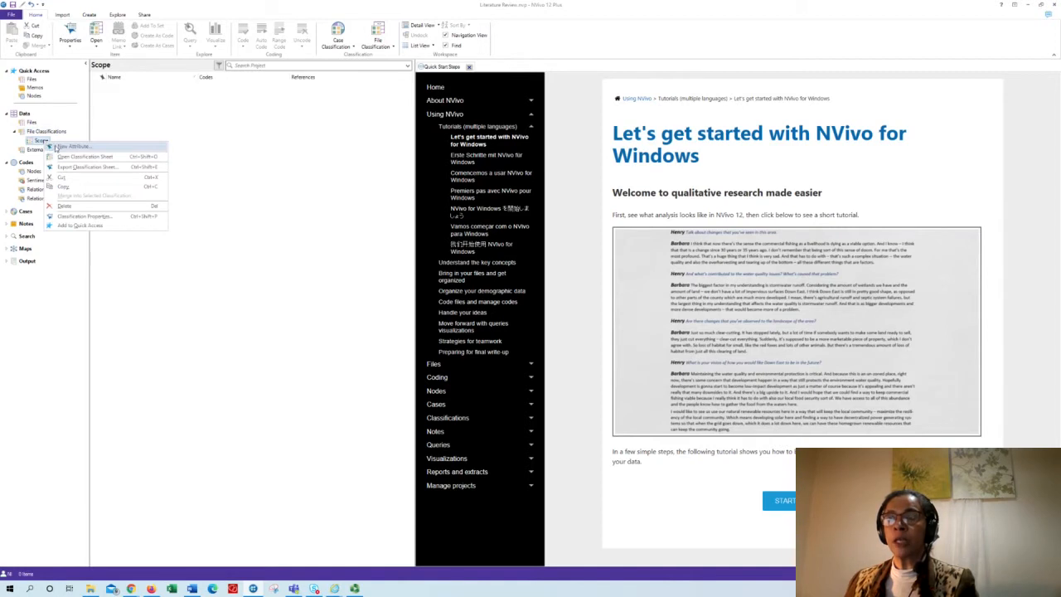
pyautogui.click(68, 146)
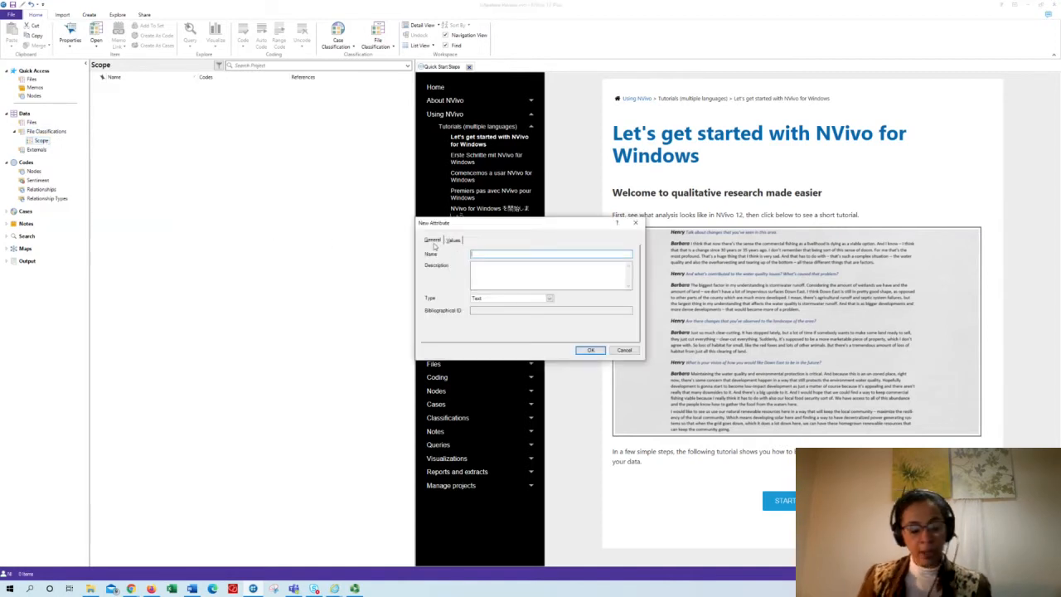
pyautogui.write('Env_T')
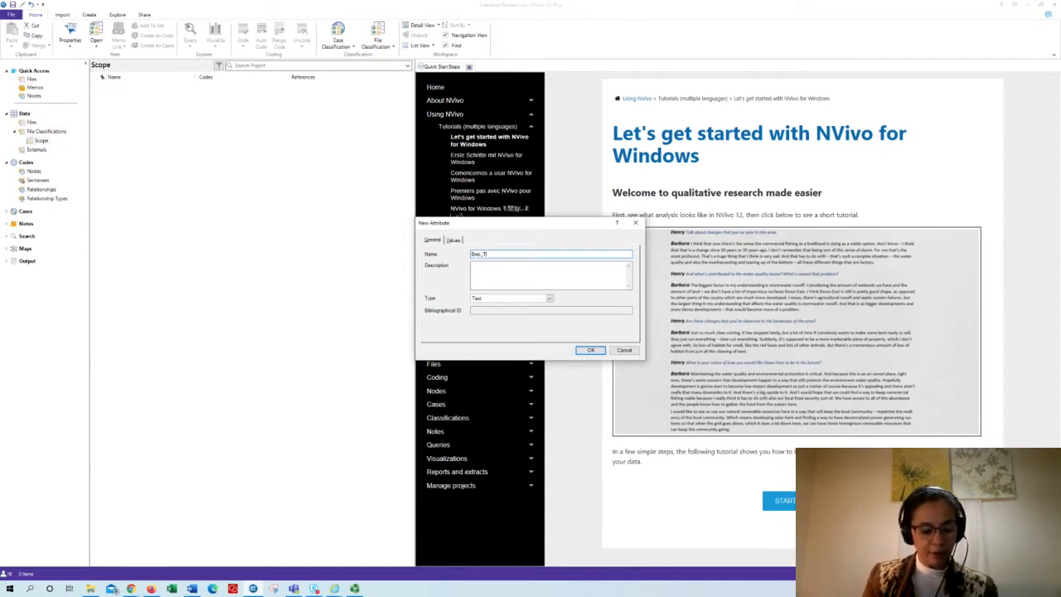
pyautogui.write('ech_Both')
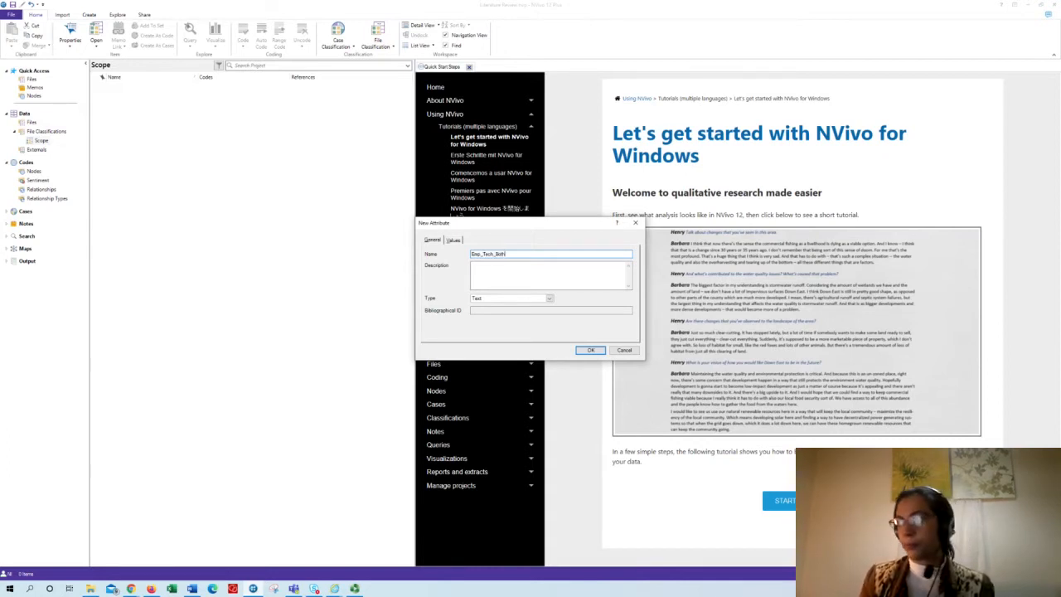
# - Add the values Empirical, Technical and Emp &Tech to the Emp_Tech_Both attribute and create it
pyautogui.click(454, 241)
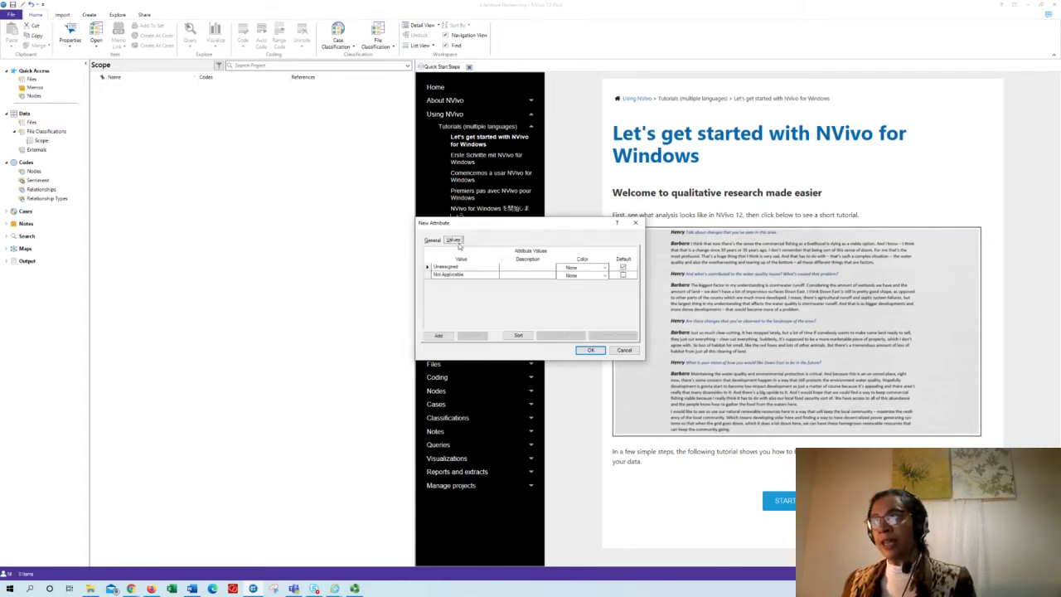
pyautogui.click(437, 335)
pyautogui.write('El')
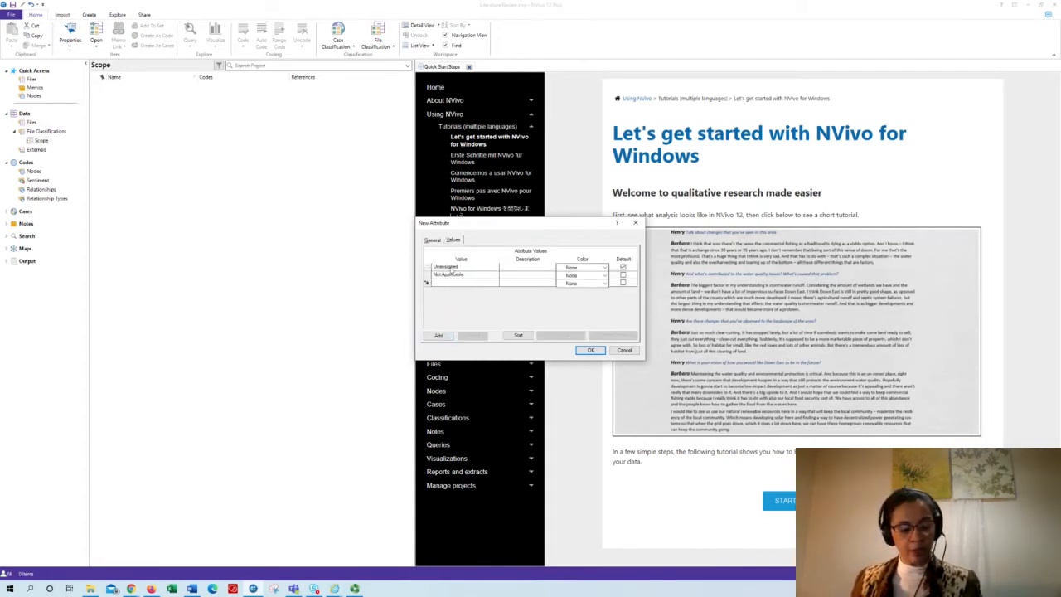
pyautogui.write('mpirical')
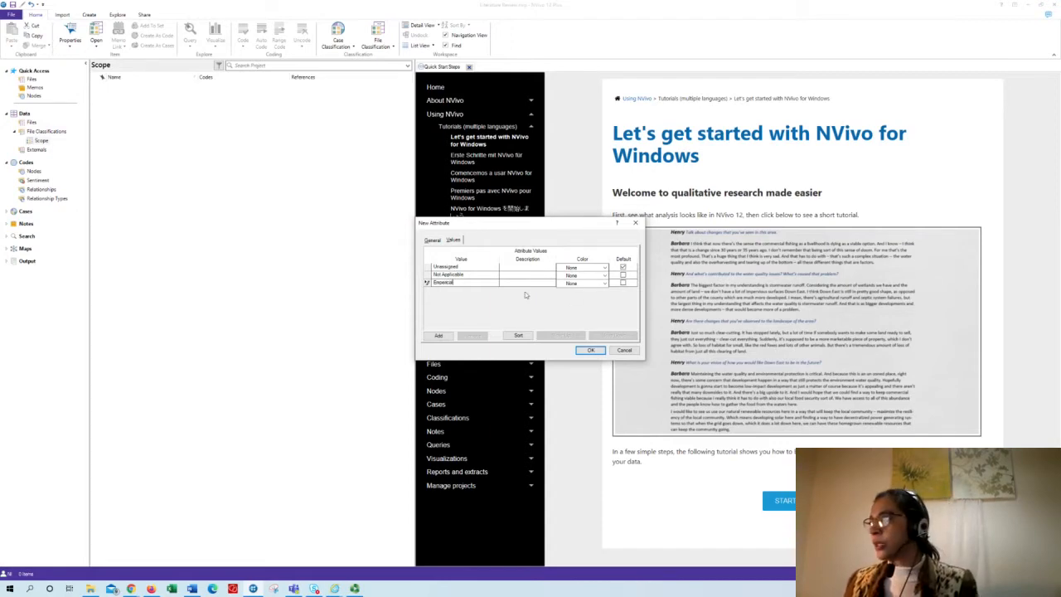
pyautogui.click(439, 335)
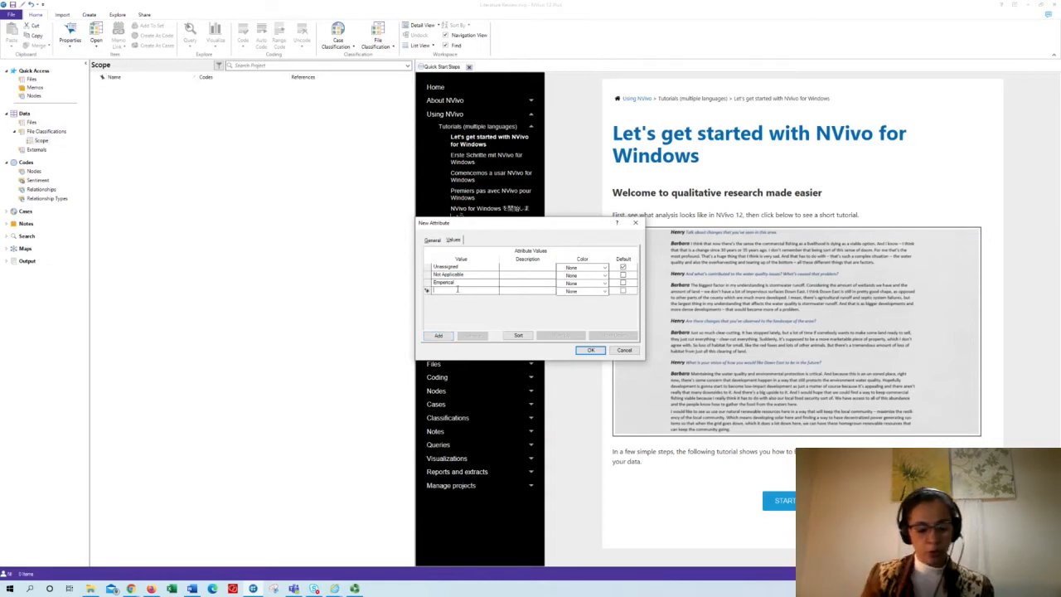
pyautogui.write('Technical')
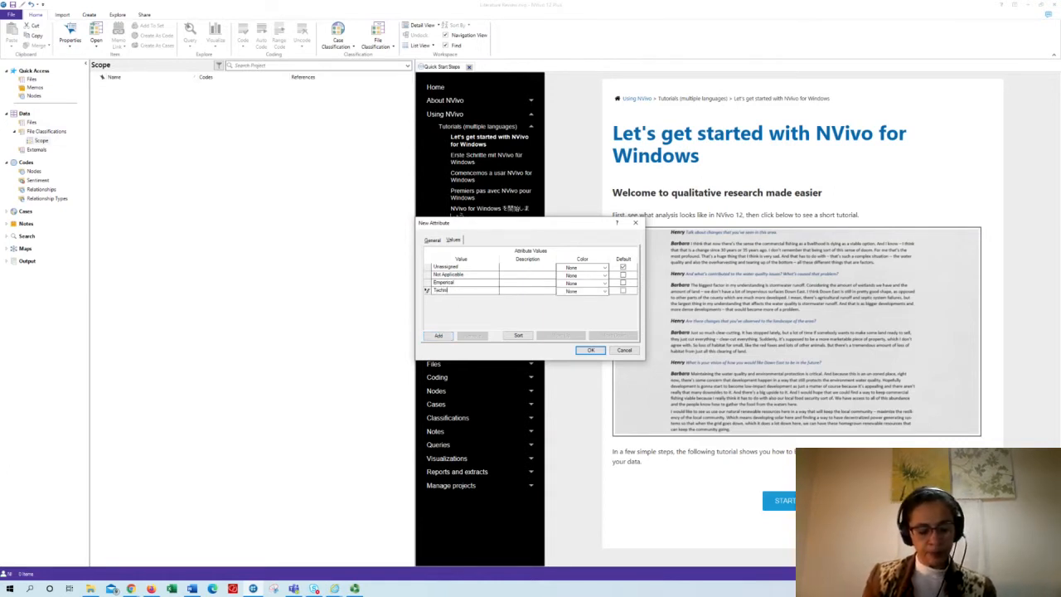
pyautogui.click(439, 335)
pyautogui.write('Eco')
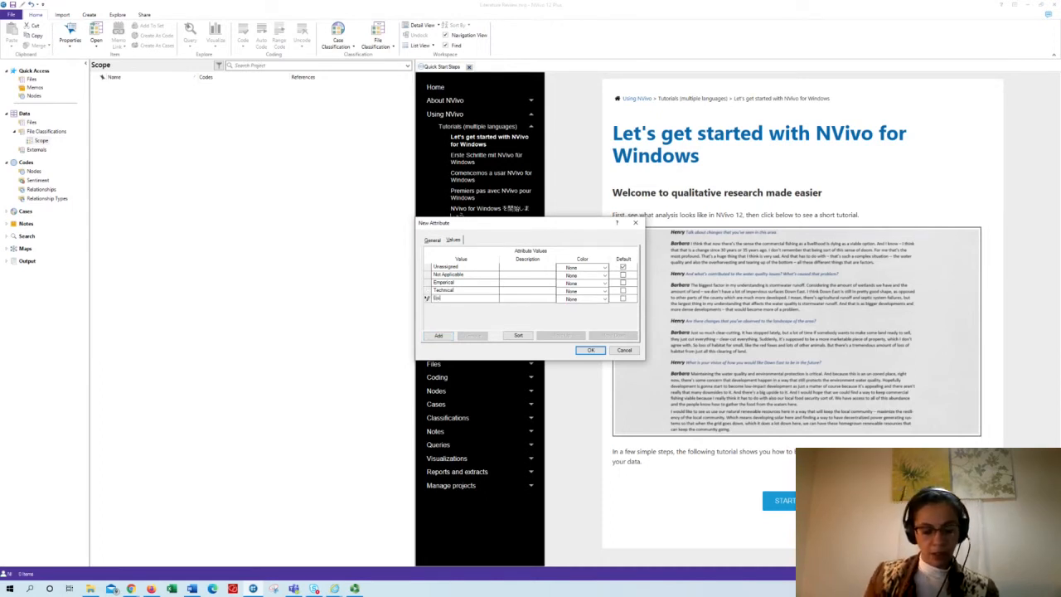
pyautogui.write('&Tech')
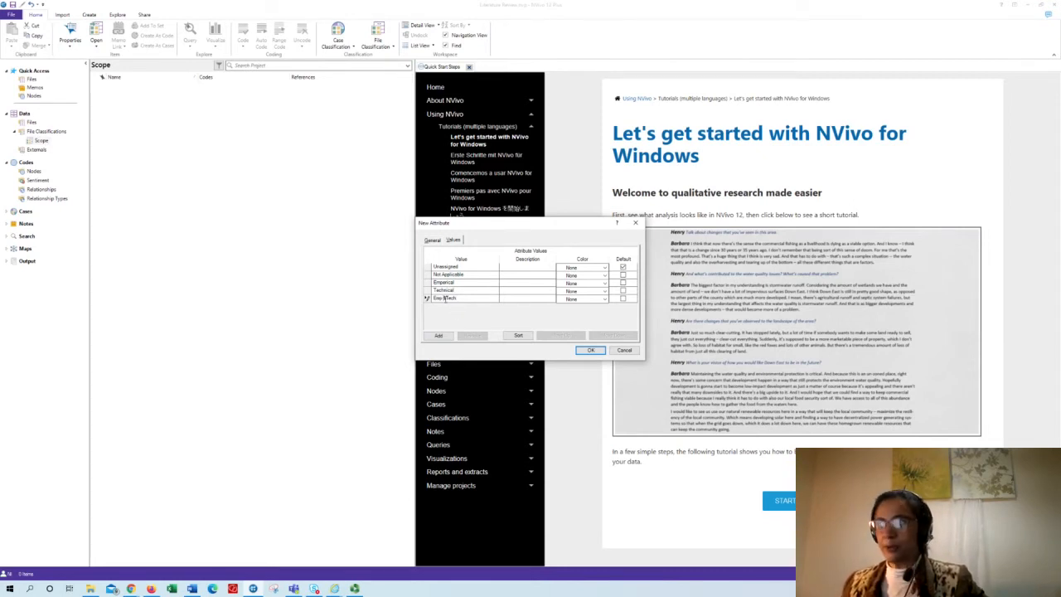
pyautogui.click(590, 349)
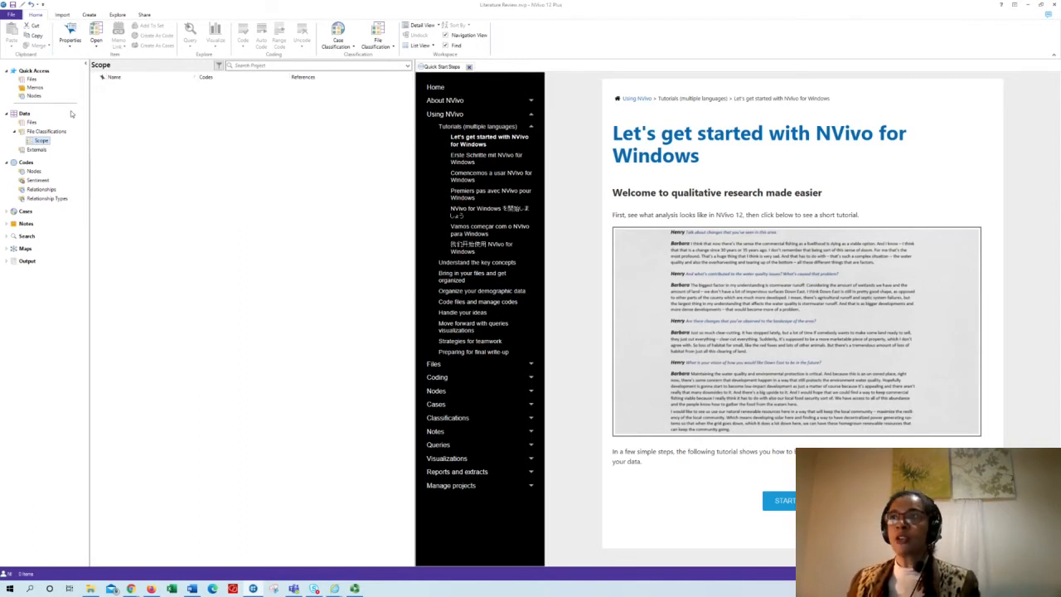
# - Assign the Scope file classification to all the imported PDFs at once
pyautogui.click(33, 122)
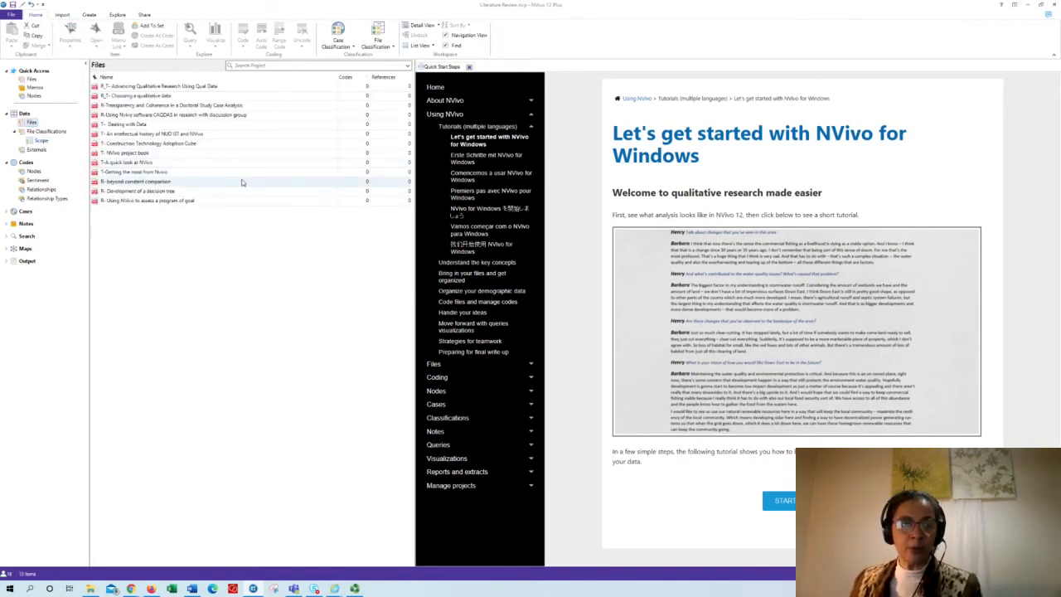
pyautogui.click(189, 88)
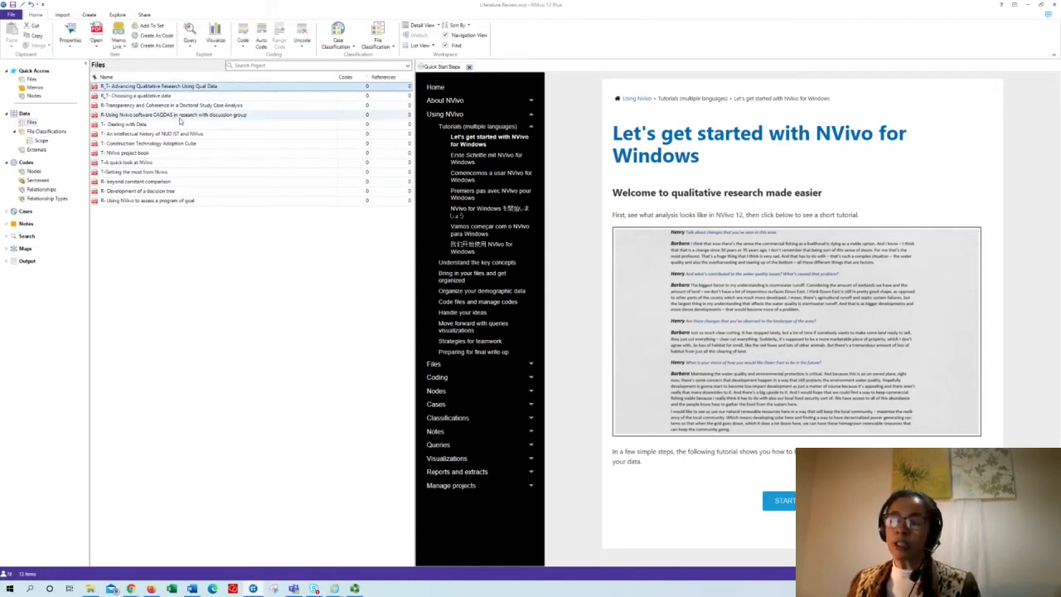
pyautogui.keyDown('shift'); pyautogui.click(163, 203); pyautogui.keyUp('shift')
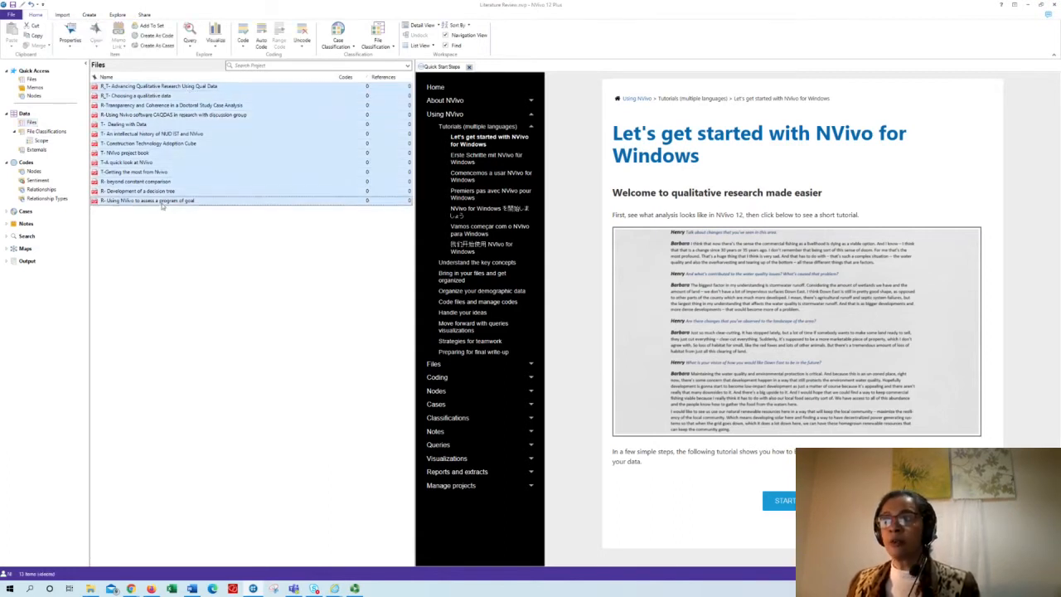
pyautogui.rightClick(163, 204)
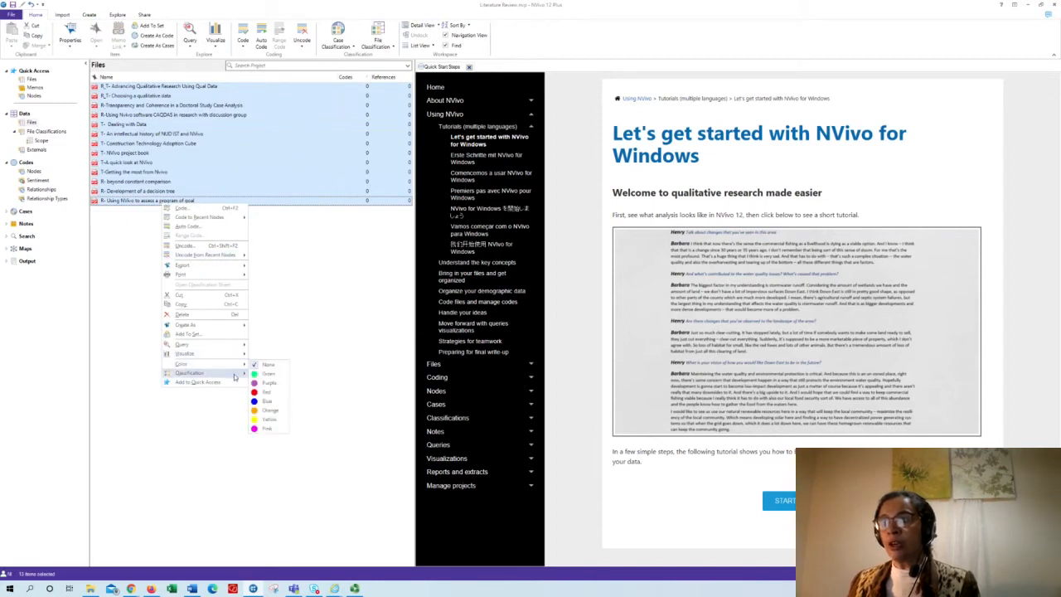
pyautogui.moveTo(235, 374)
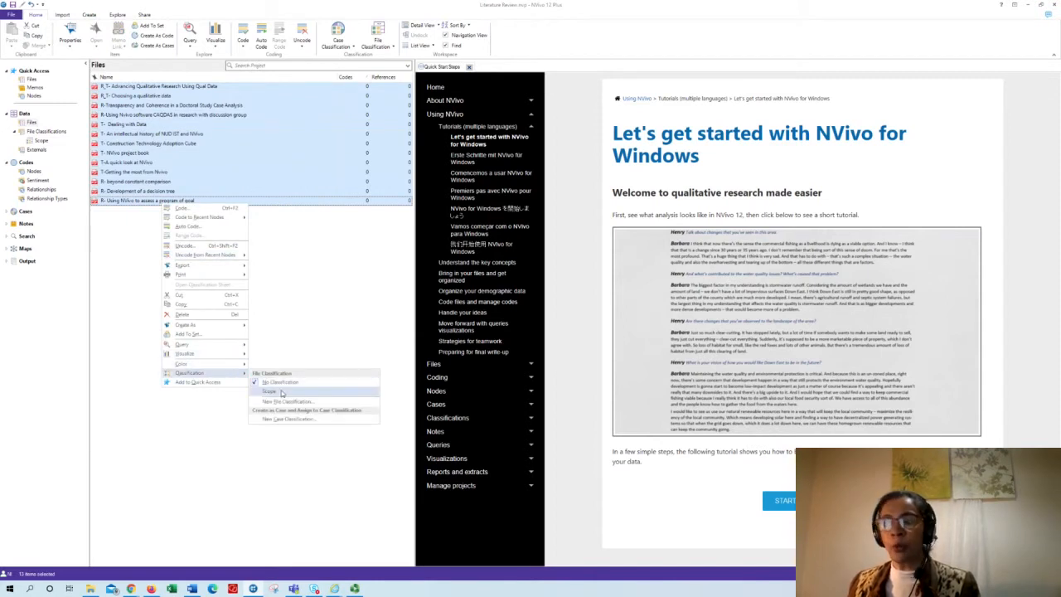
pyautogui.click(282, 393)
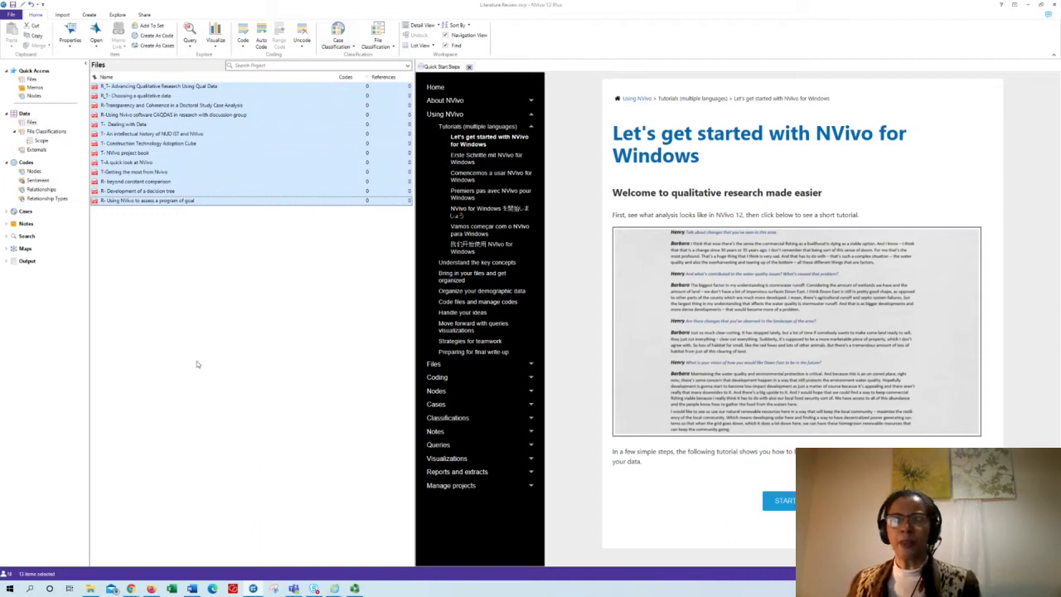
pyautogui.click(179, 266)
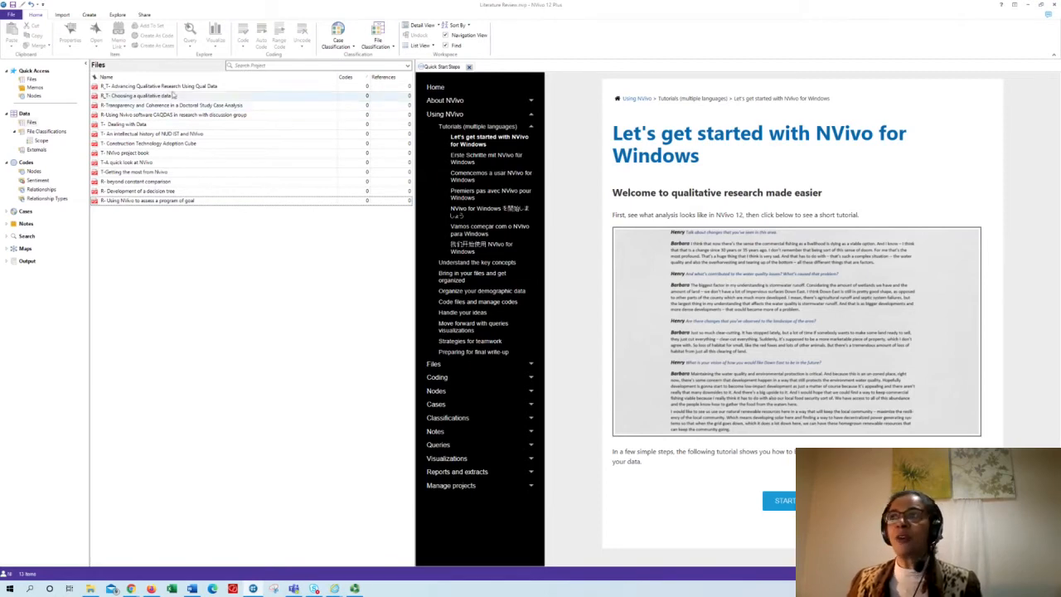
# - Set the Emp_Tech_Both attribute of the "R_T- Advancing Qualitative Research Using Qual Data" PDF to Empirical
pyautogui.click(176, 89)
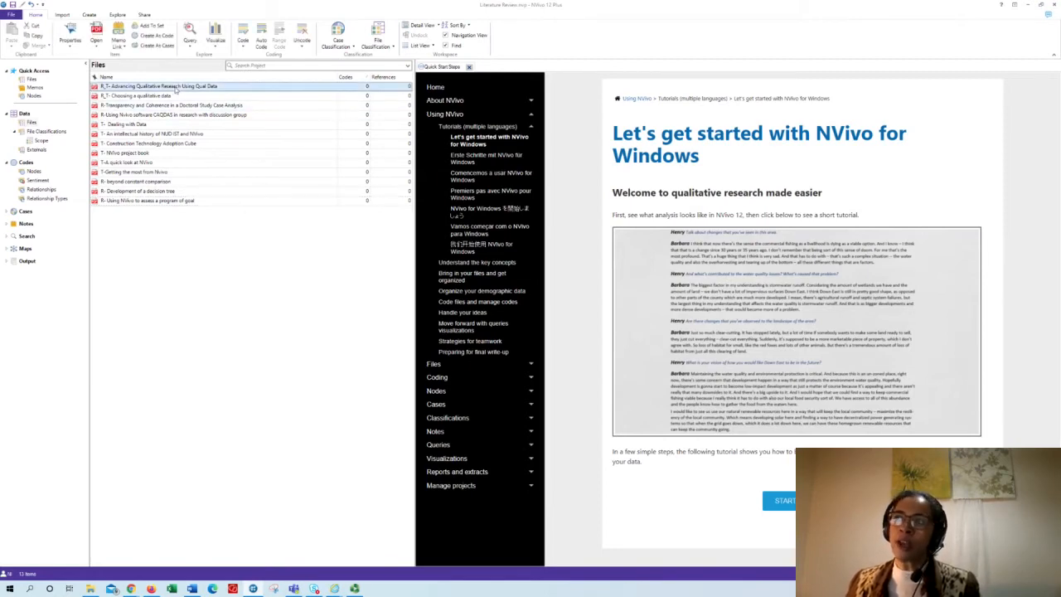
pyautogui.rightClick(176, 88)
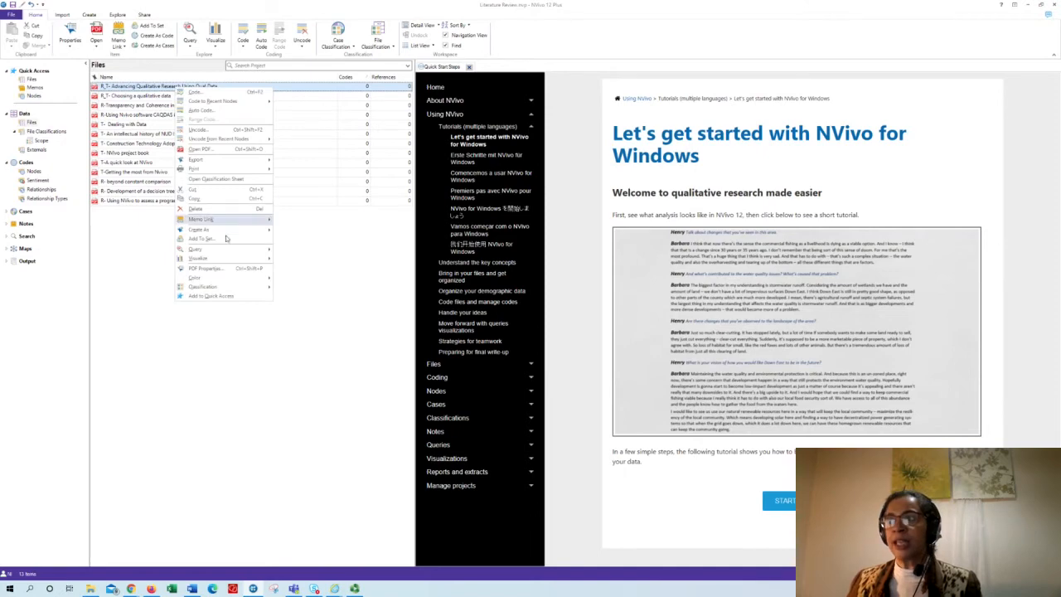
pyautogui.click(229, 272)
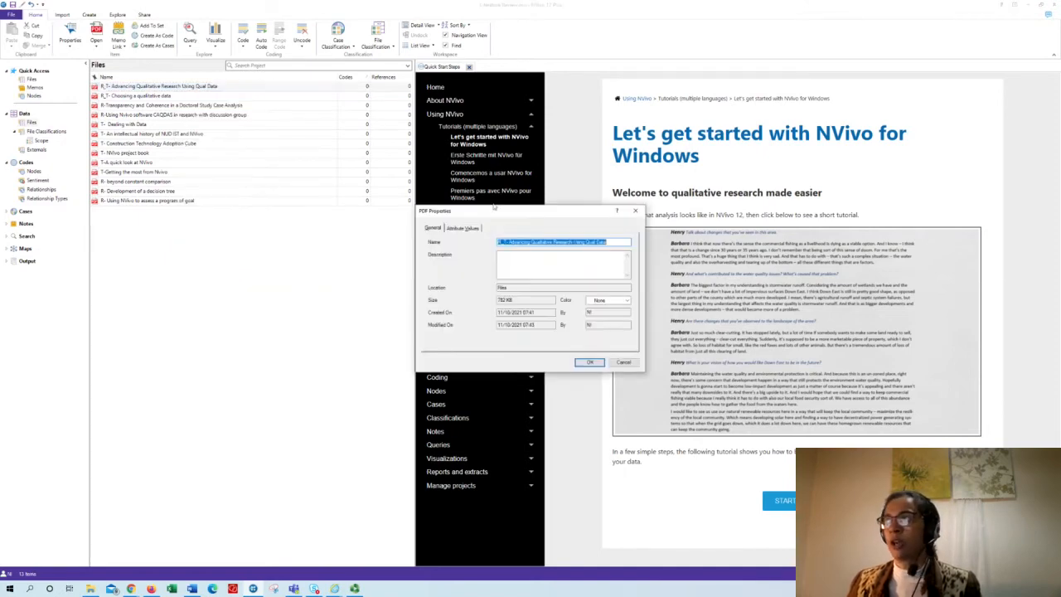
pyautogui.moveTo(489, 181); pyautogui.dragTo(221, 160)
pyautogui.click(208, 167)
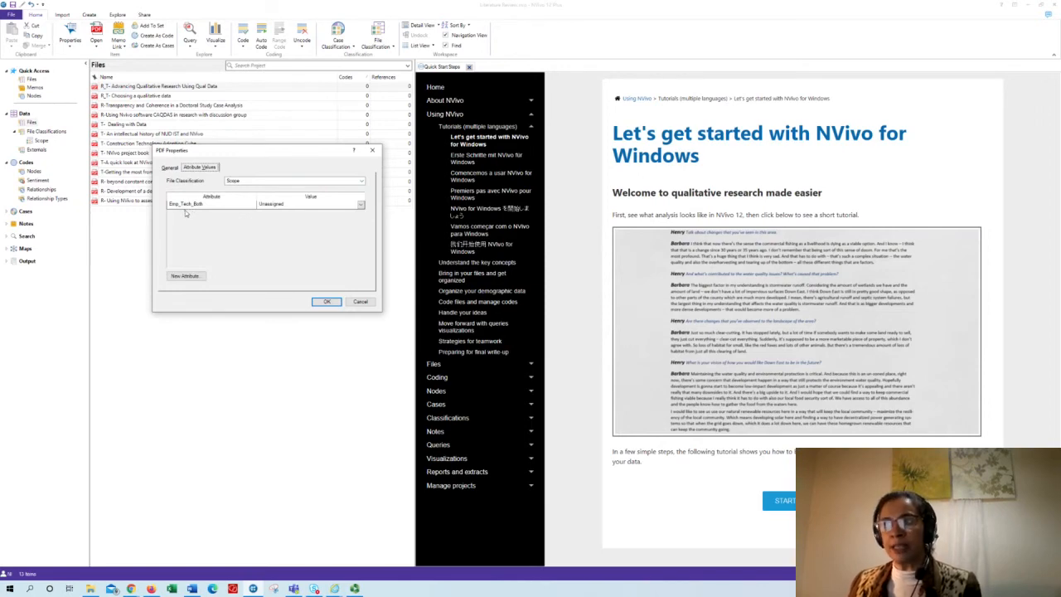
pyautogui.click(361, 205)
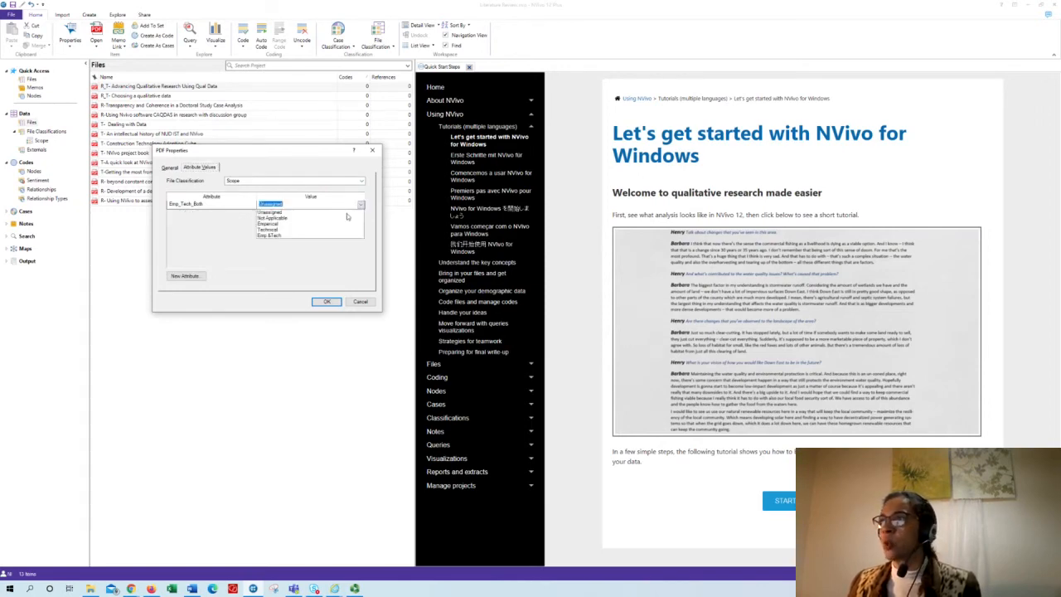
pyautogui.click(336, 231)
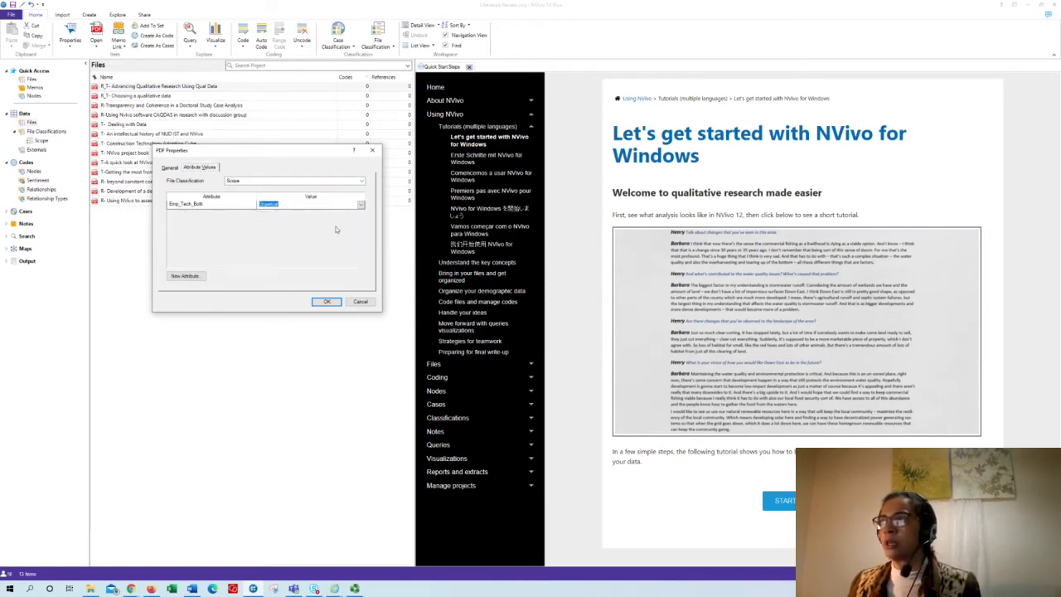
pyautogui.click(323, 302)
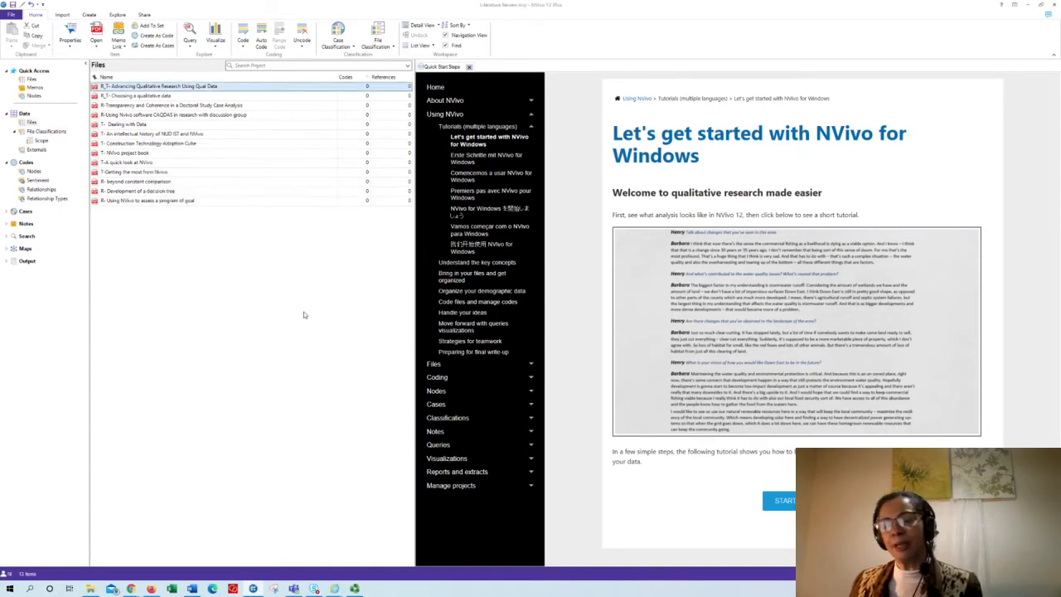
# - Open the Scope file classification sheet and widen its file name column
pyautogui.click(385, 48)
pyautogui.click(404, 96)
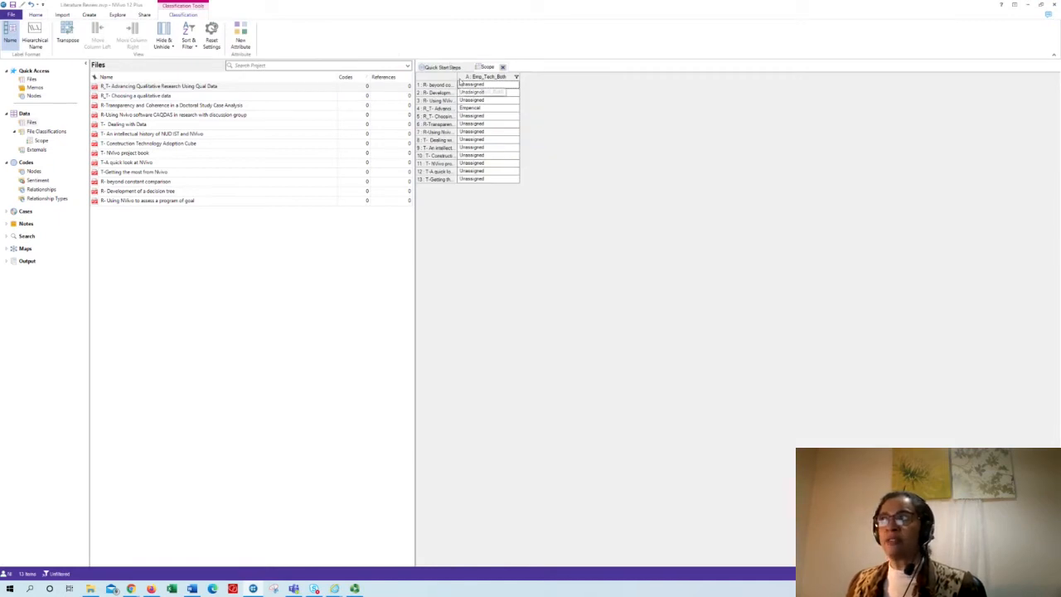
pyautogui.moveTo(457, 78); pyautogui.dragTo(472, 80)
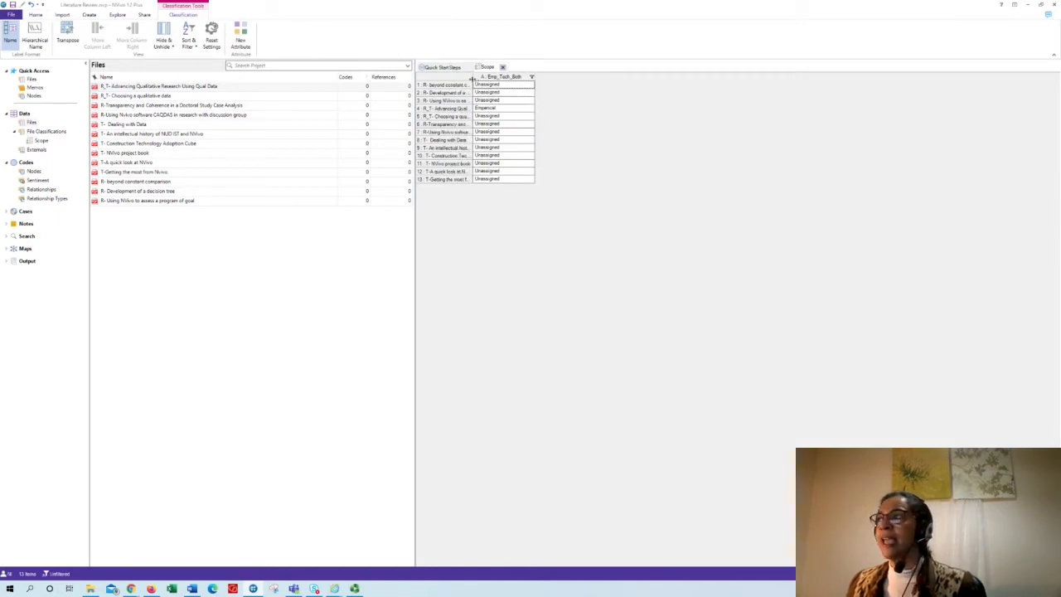
# - Set Emp_Tech_Both to Technical for the "R- beyond constant comparison" and "R- Development of a decision tree" PDFs
pyautogui.click(527, 86)
pyautogui.click(531, 85)
pyautogui.click(523, 108)
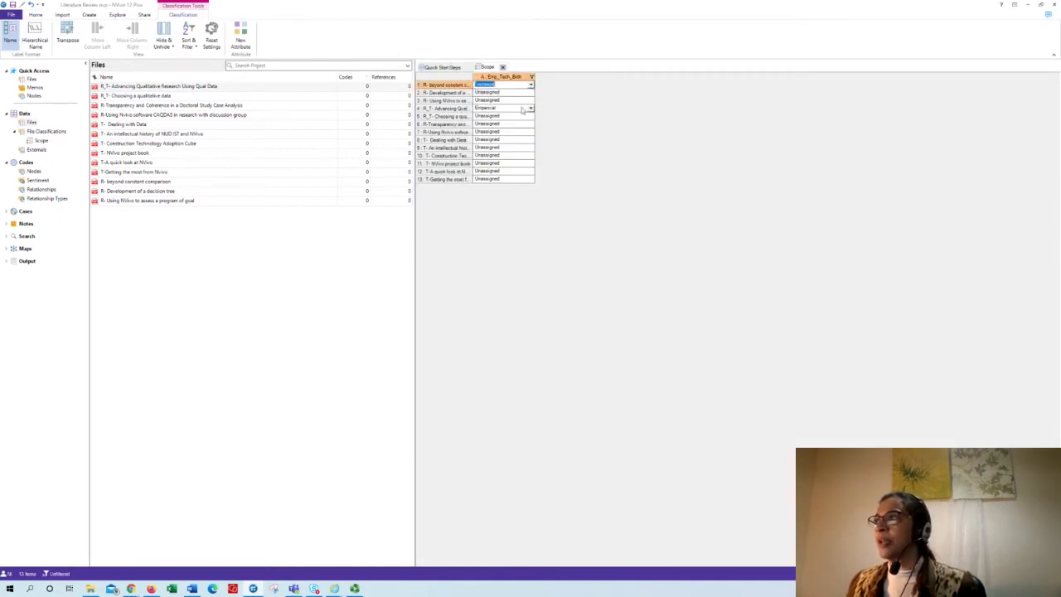
pyautogui.click(527, 93)
pyautogui.click(531, 93)
pyautogui.click(526, 118)
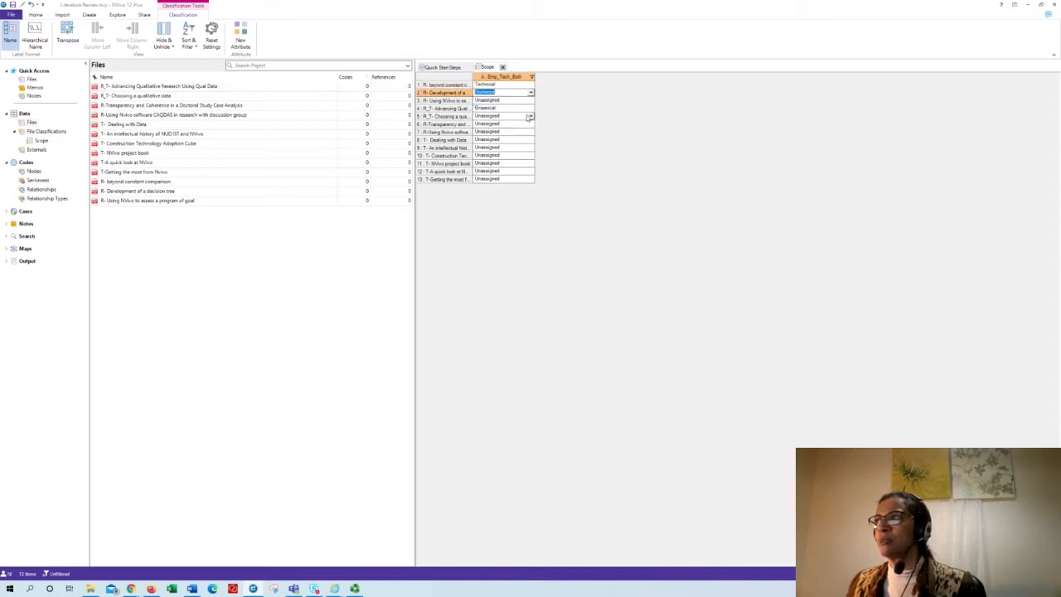
# - Set Emp_Tech_Both to Empirical for "R- Using NVivo to assess a program of goal" and to Technical for "R_T- Advancing Qualitative Research"
pyautogui.click(527, 100)
pyautogui.click(531, 100)
pyautogui.click(523, 122)
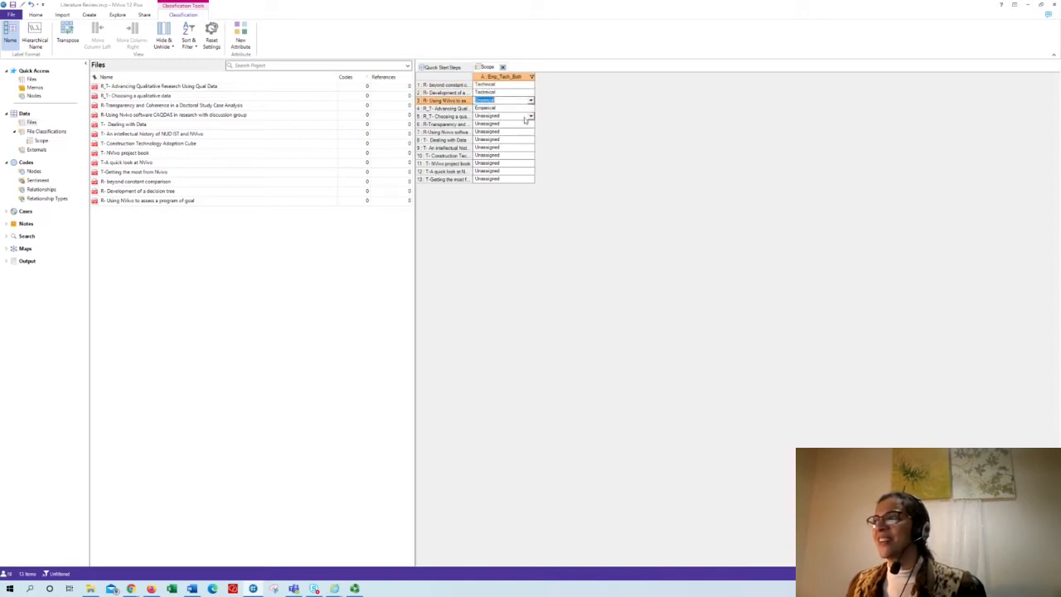
pyautogui.click(528, 108)
pyautogui.click(530, 108)
pyautogui.click(525, 133)
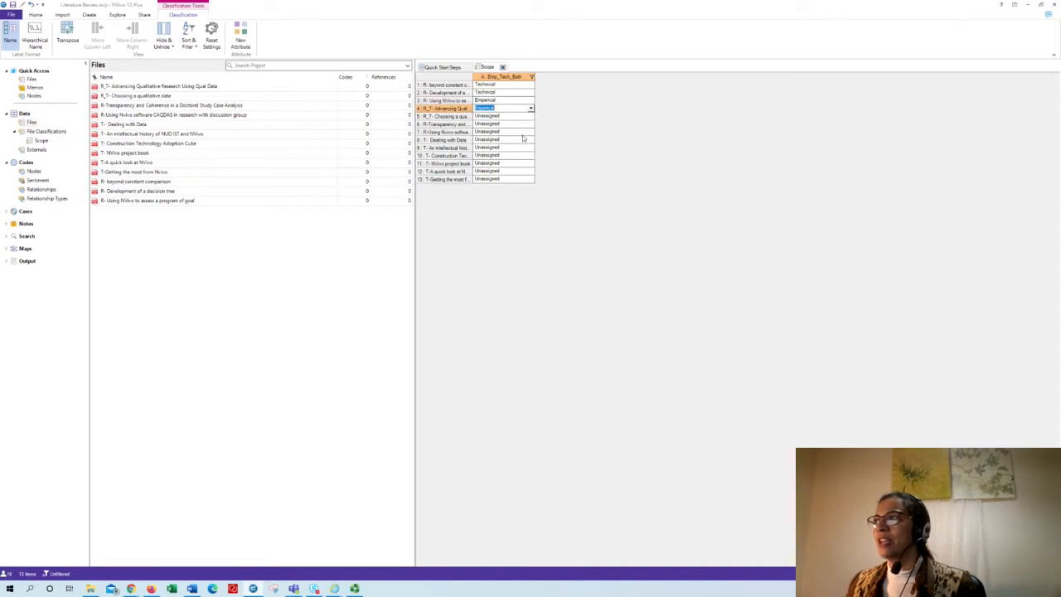
# - Set Emp_Tech_Both to Empirical for the Choosing a qualitative data, Transparency and Coherence, and Using Nvivo software CAQDAS PDFs
pyautogui.click(527, 116)
pyautogui.click(530, 116)
pyautogui.click(525, 139)
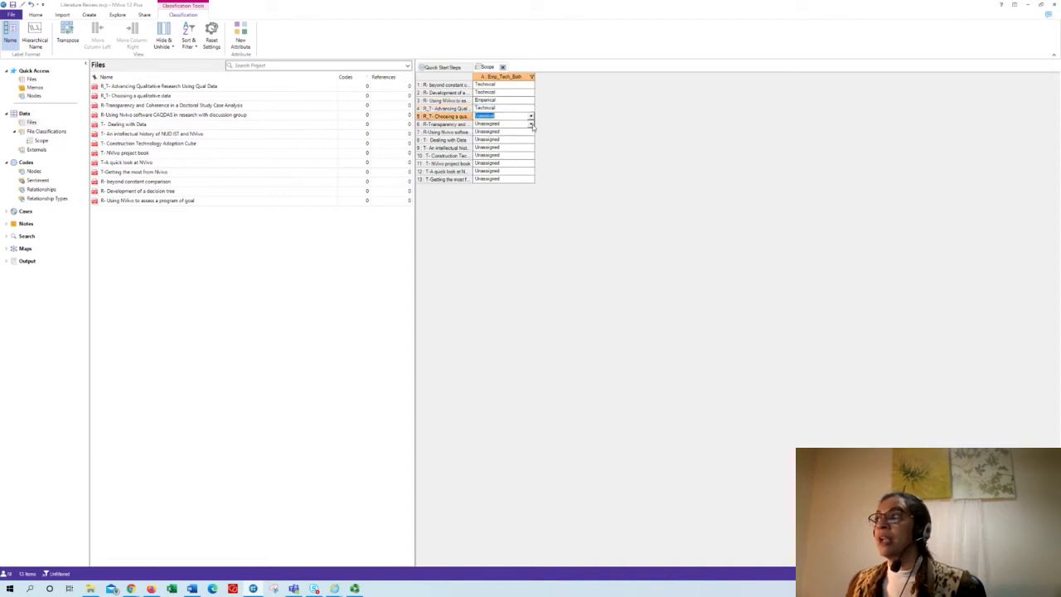
pyautogui.click(531, 125)
pyautogui.click(523, 144)
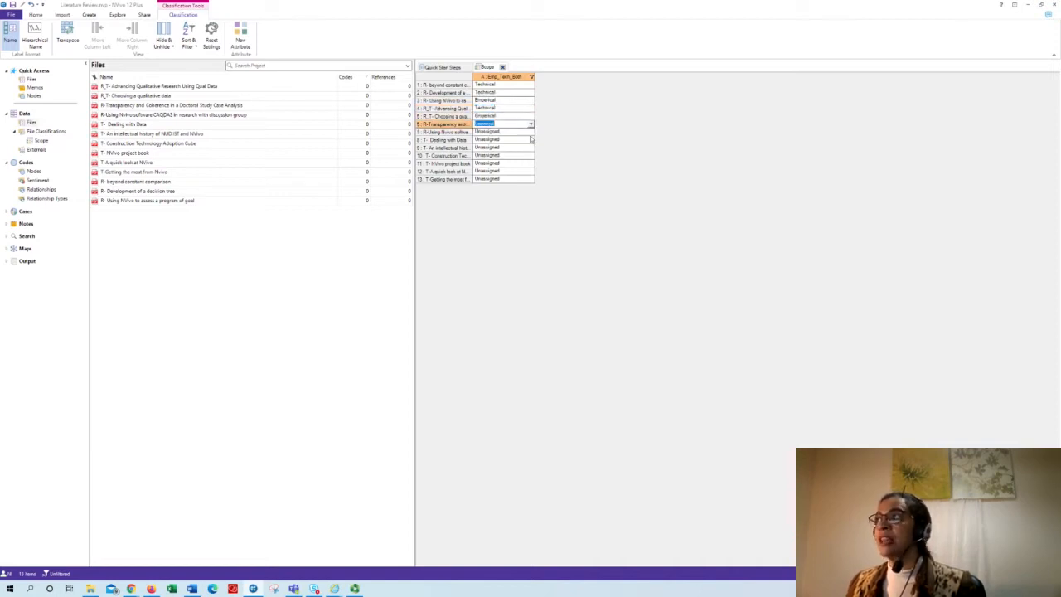
pyautogui.click(526, 132)
pyautogui.click(530, 132)
pyautogui.click(521, 152)
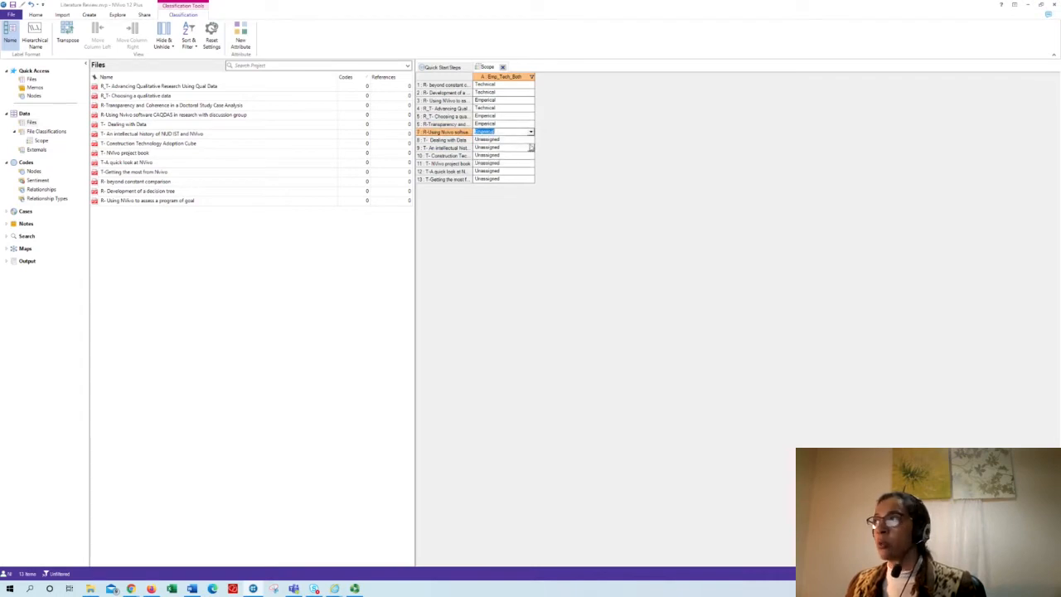
# - Set Emp_Tech_Both to Empirical for the Dealing with Data, intellectual history, Construction Technology Adoption Cube and NVivo project book PDFs
pyautogui.click(526, 139)
pyautogui.click(531, 139)
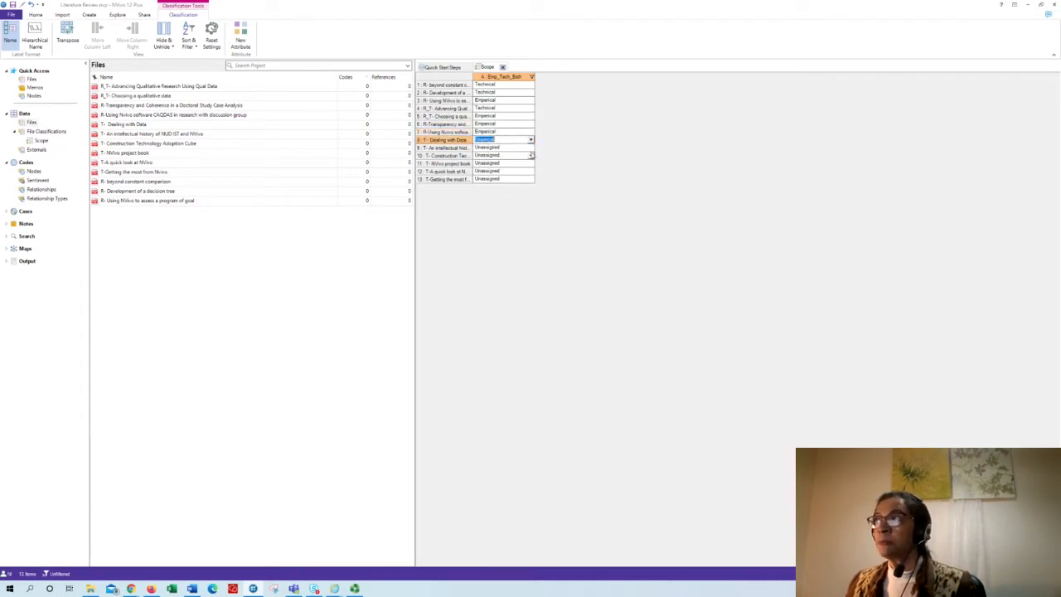
pyautogui.click(530, 147)
pyautogui.click(520, 167)
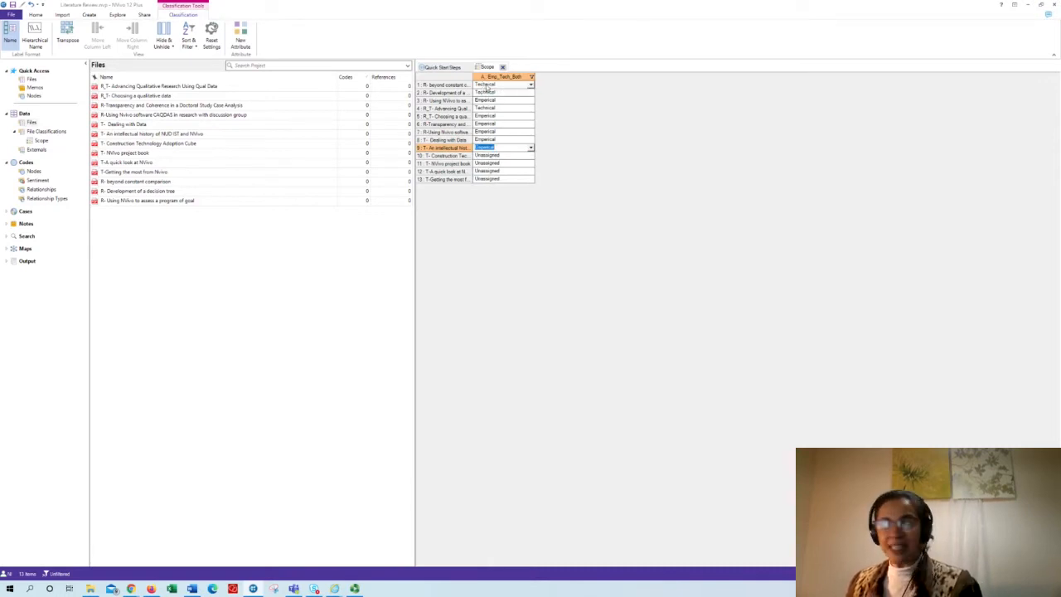
pyautogui.click(531, 156)
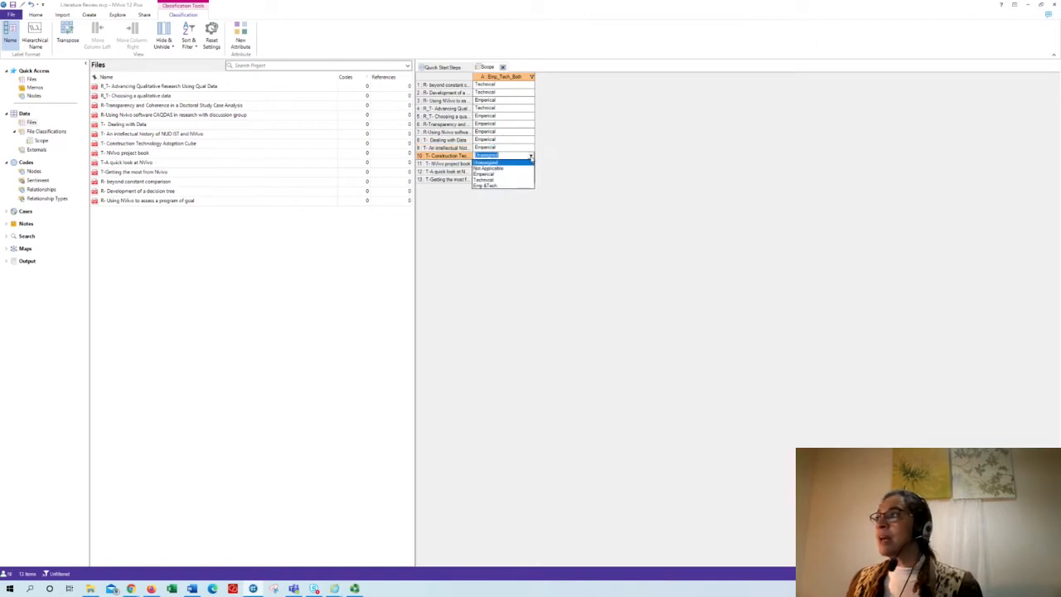
pyautogui.click(527, 174)
pyautogui.click(530, 163)
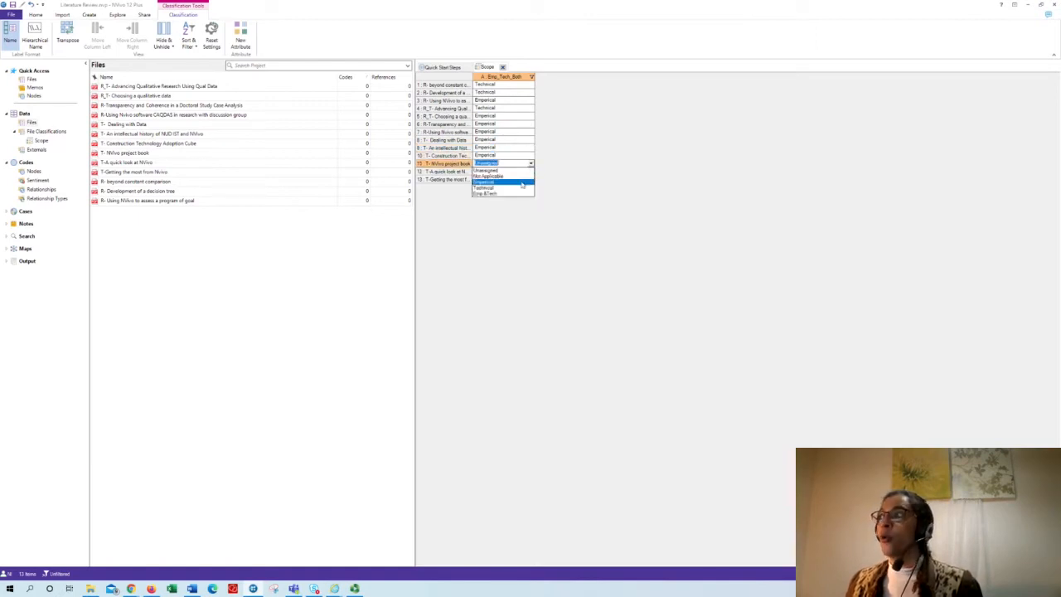
pyautogui.click(527, 182)
# - Classify "T-A quick look at NVivo" as Technical and "T-Getting the most from Nvivo" as Empirical, and close the Scope sheet
pyautogui.click(531, 171)
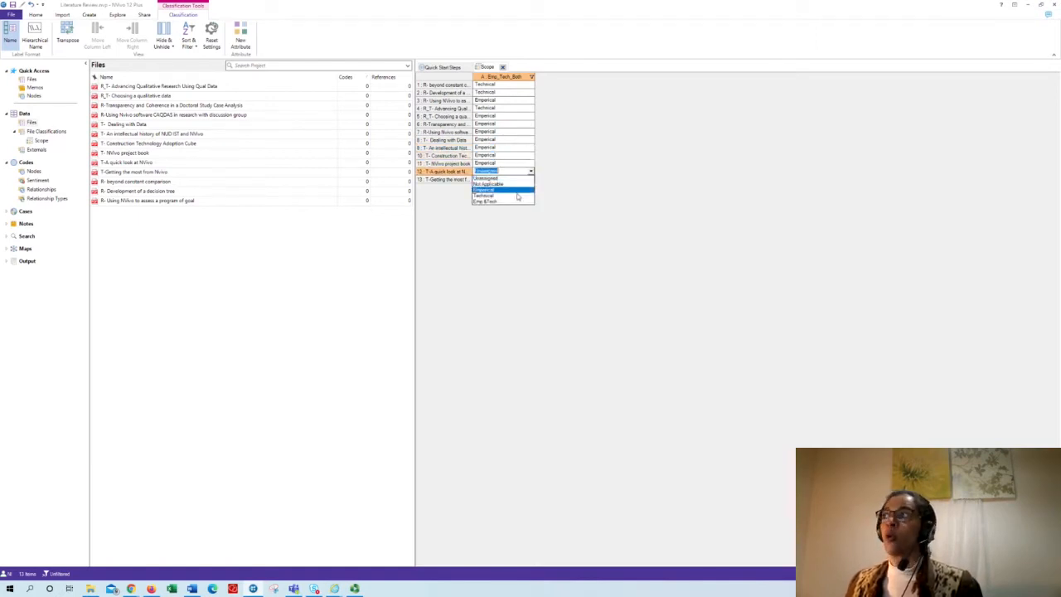
pyautogui.click(523, 195)
pyautogui.click(531, 180)
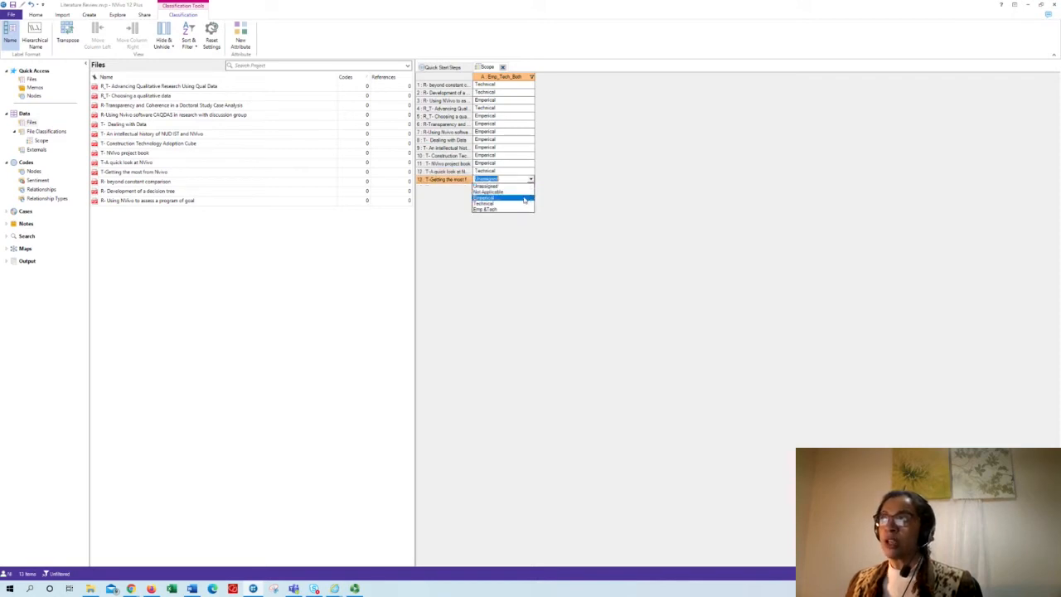
pyautogui.click(524, 197)
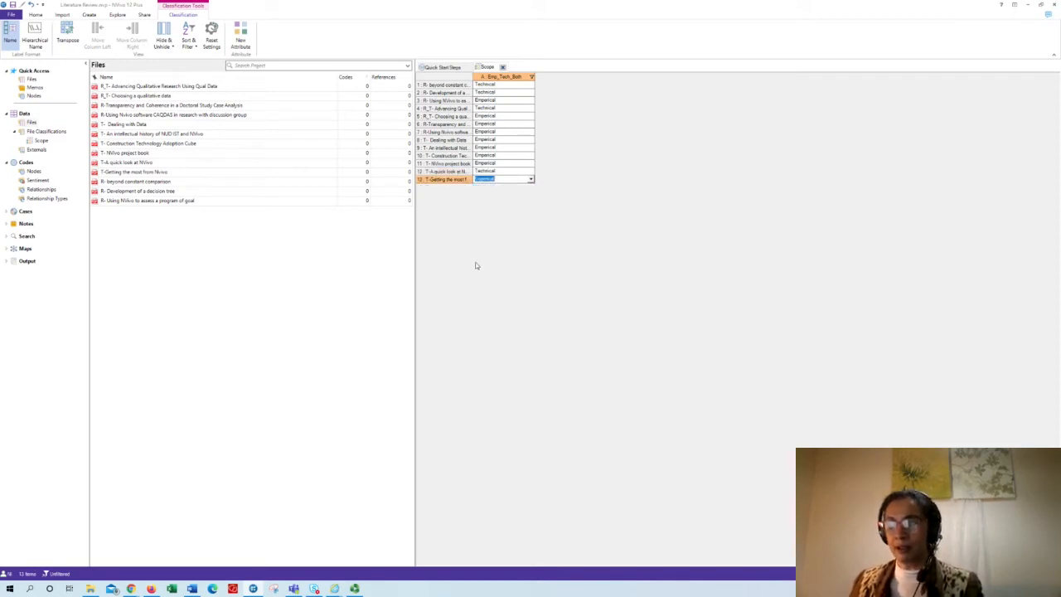
pyautogui.click(507, 229)
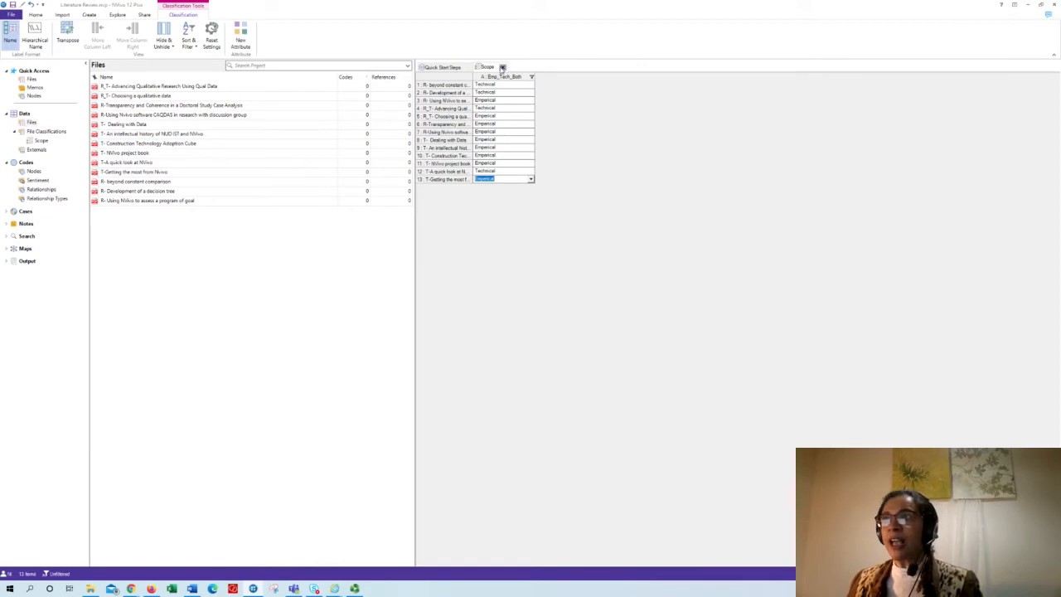
pyautogui.click(503, 67)
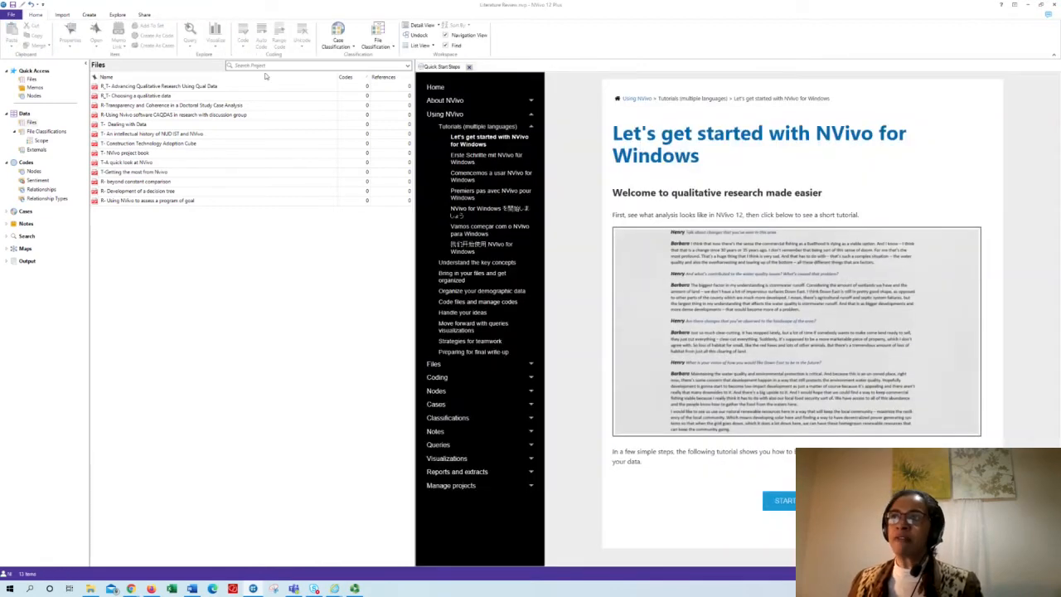
# - Open the "T- Dealing with Data" PDF and show the list of nodes beside it
pyautogui.doubleClick(135, 125)
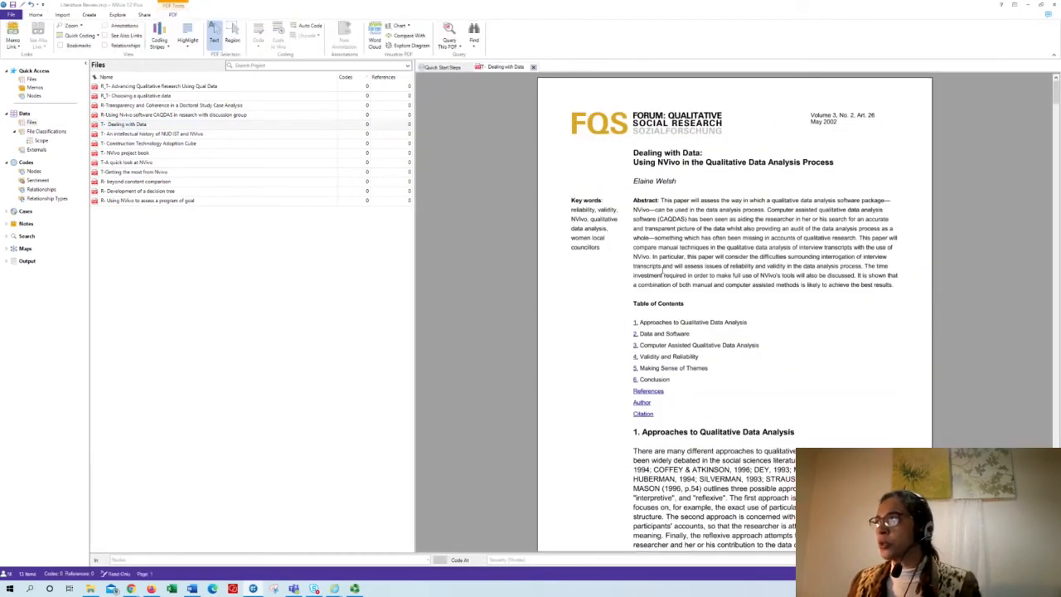
pyautogui.click(34, 171)
pyautogui.rightClick(36, 173)
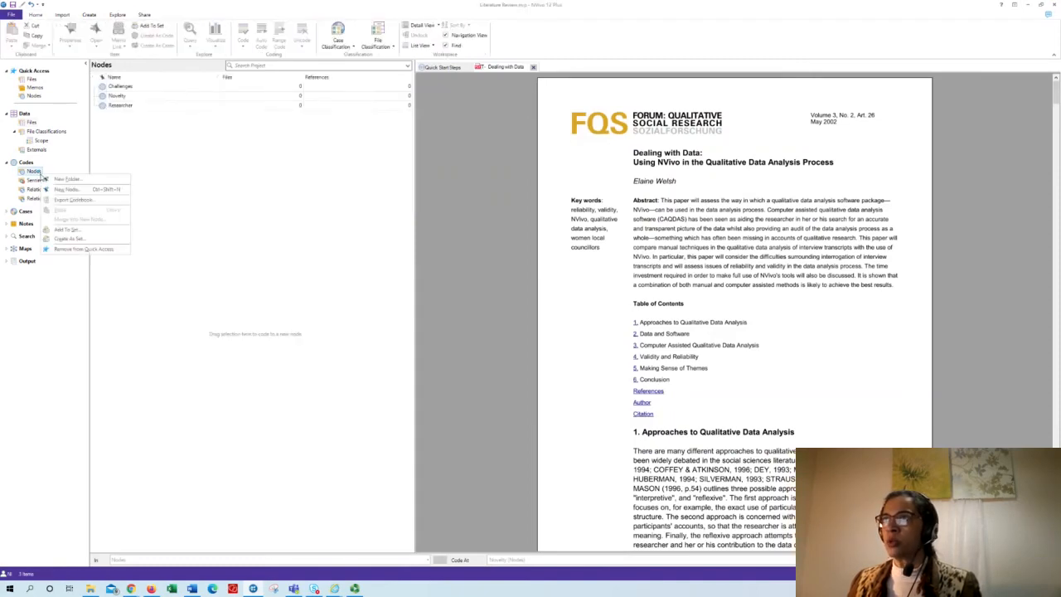
pyautogui.click(154, 176)
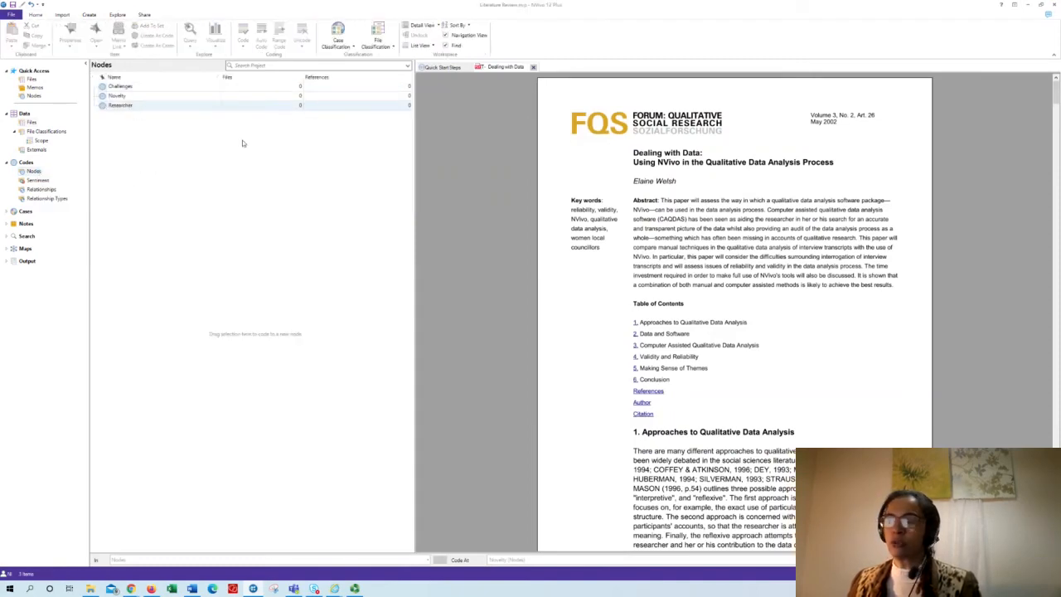
# - Code three separate passages of the "T- Dealing with Data" PDF at the Novelty node
pyautogui.click(680, 333)
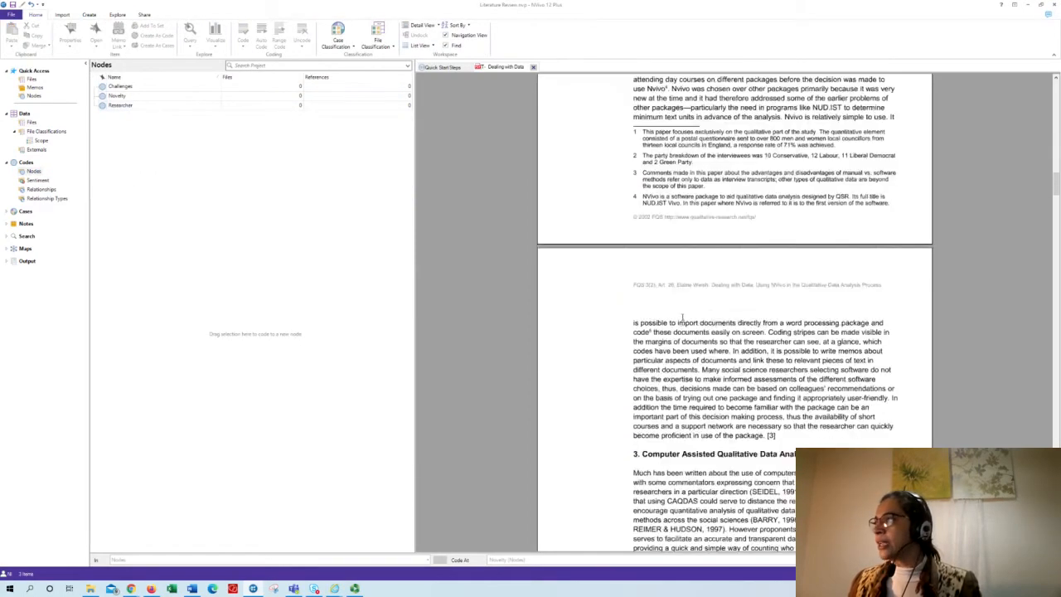
pyautogui.moveTo(634, 158); pyautogui.dragTo(153, 99)
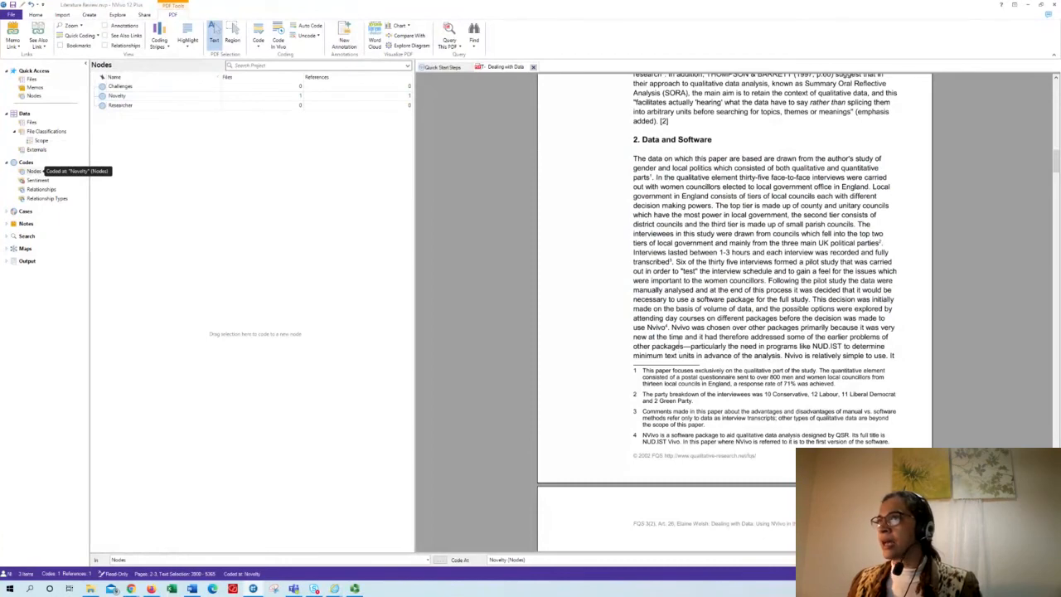
pyautogui.scroll(-15, 734, 315)
pyautogui.moveTo(683, 320); pyautogui.dragTo(150, 97)
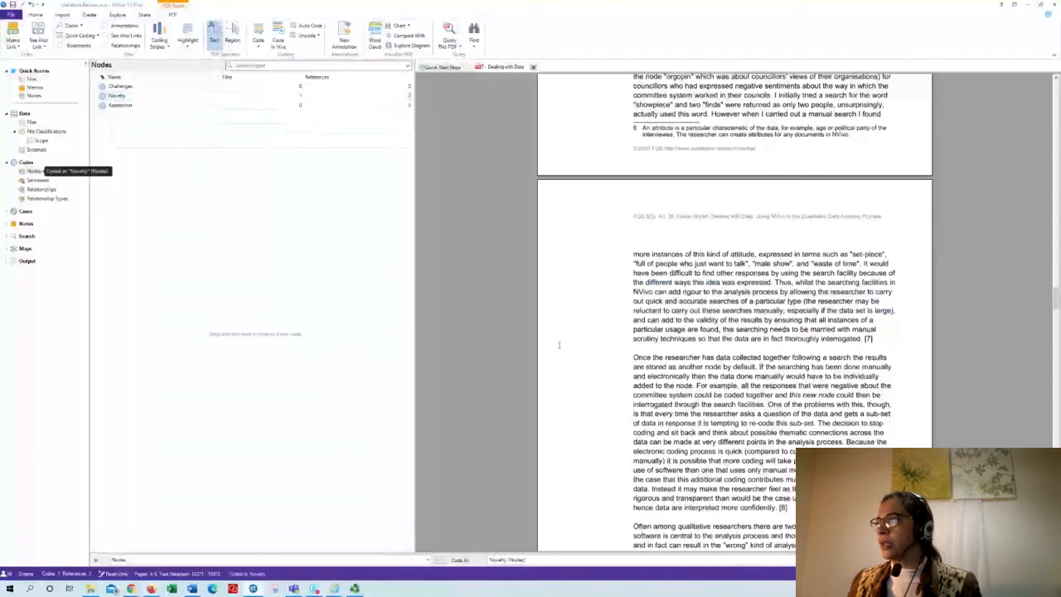
pyautogui.scroll(-10, 735, 332)
pyautogui.moveTo(657, 314); pyautogui.dragTo(124, 97)
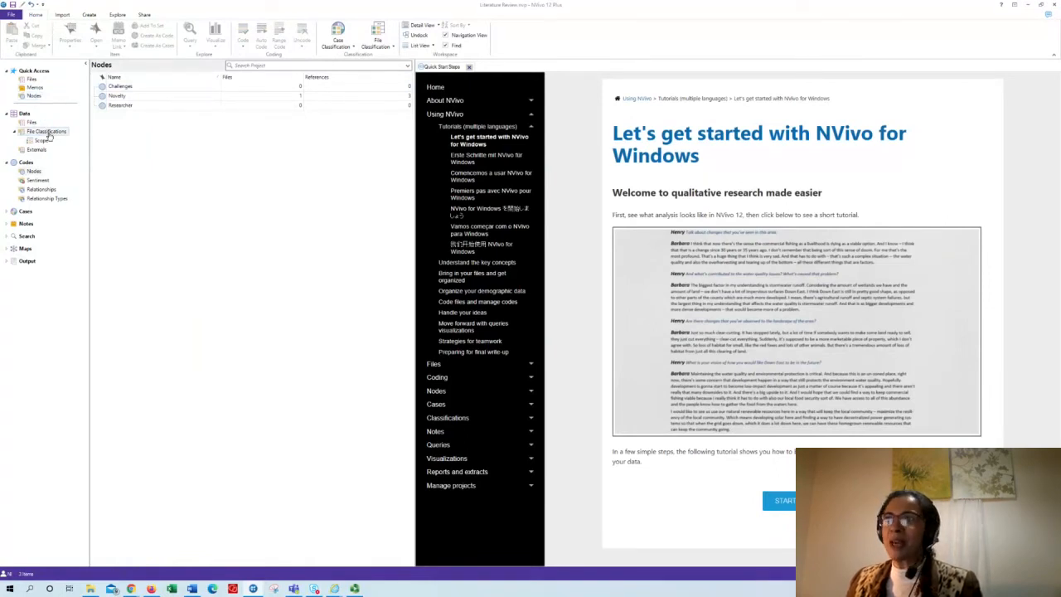
# - Return to the file list and open the "T- NVivo project book" PDF
pyautogui.click(31, 122)
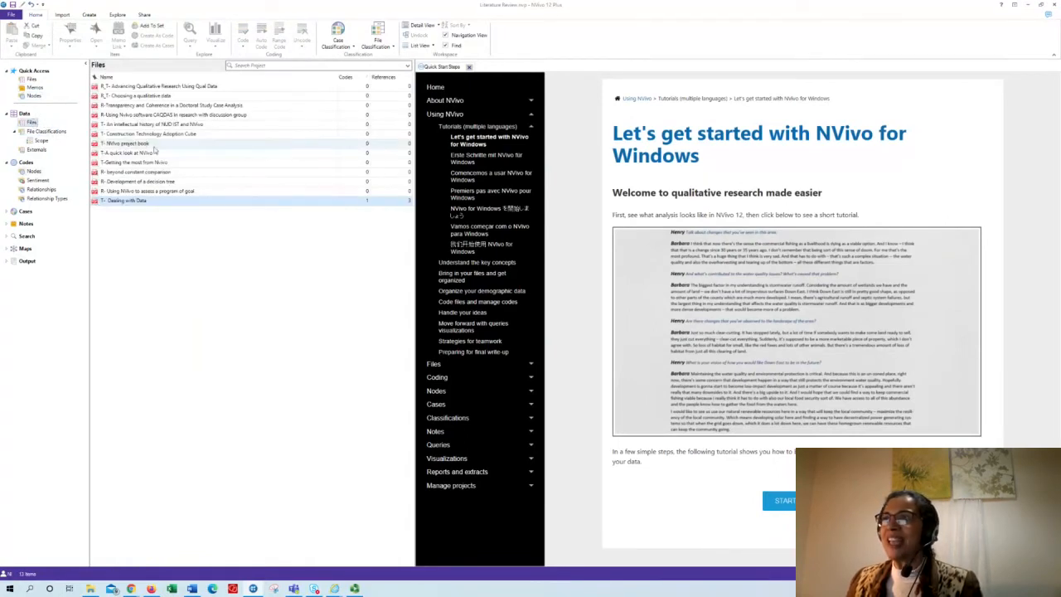
pyautogui.doubleClick(135, 145)
pyautogui.scroll(-10, 692, 340)
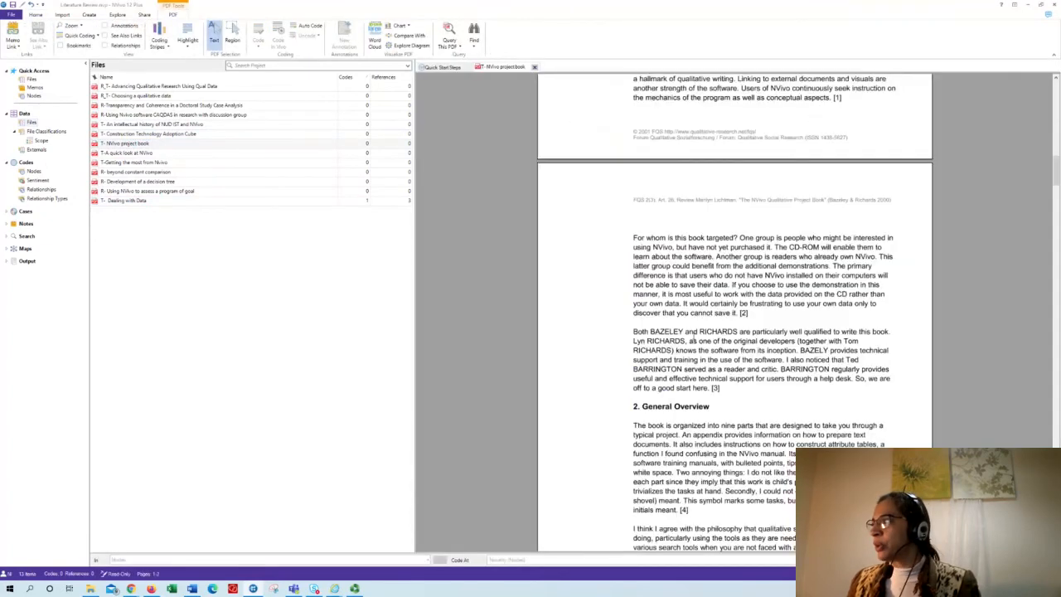
# - Code the passage from "whether or not they can use this material" in section 3.1 at the Challenges node
pyautogui.scroll(-7, 692, 340)
pyautogui.moveTo(684, 372); pyautogui.dragTo(724, 391)
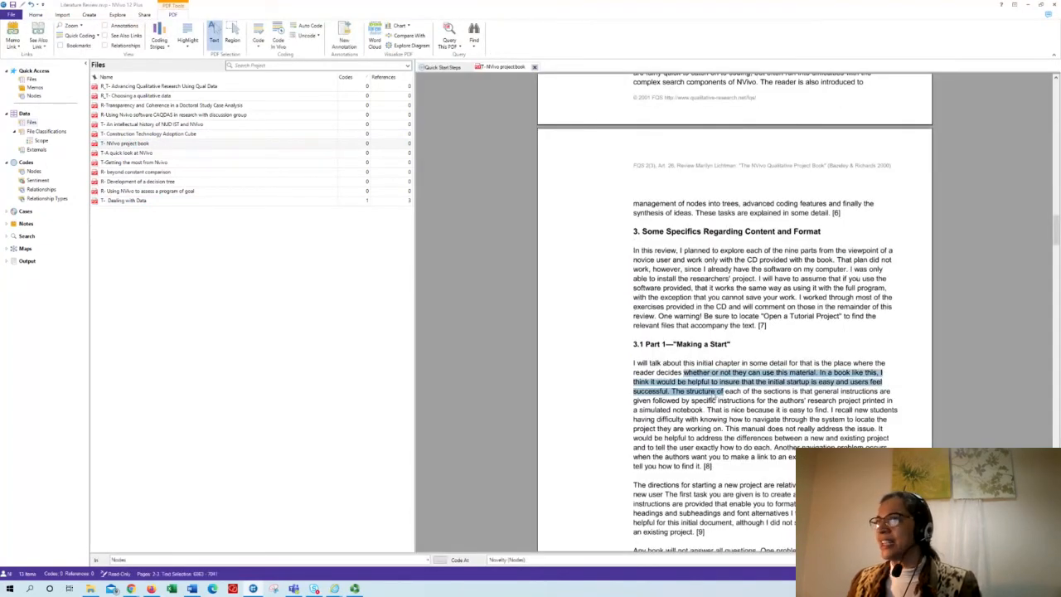
pyautogui.click(37, 171)
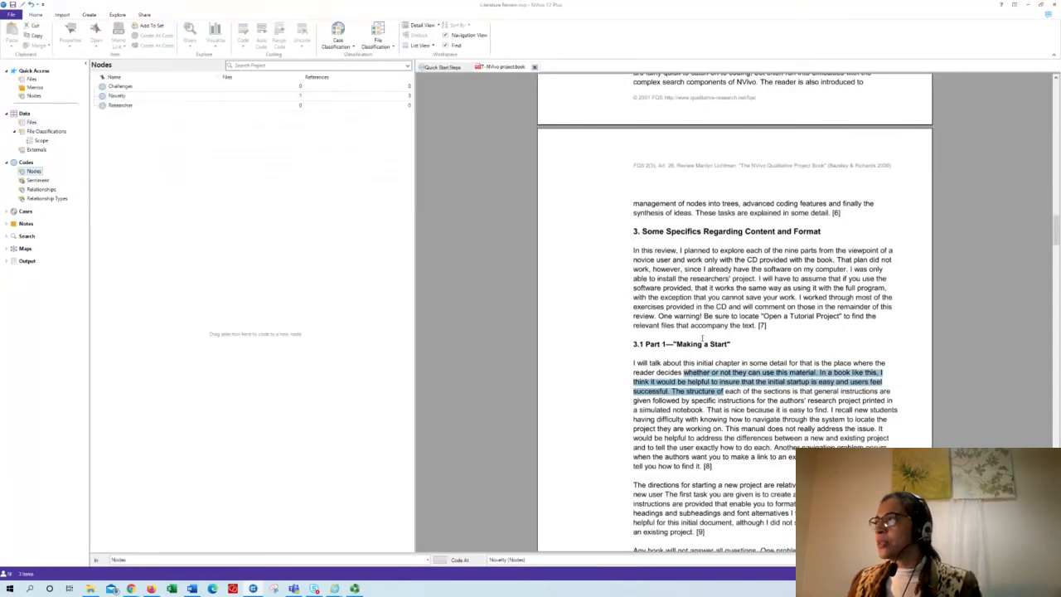
pyautogui.moveTo(684, 375); pyautogui.dragTo(166, 87)
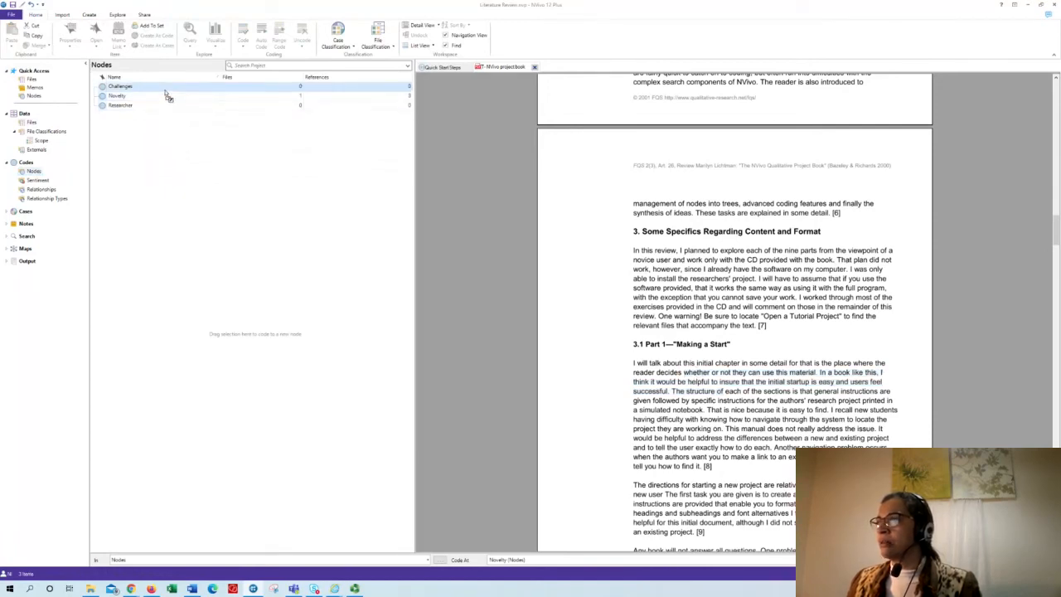
# - Code a passage at the start of section 3.3 "From mechanics to concepts" at the Challenges node
pyautogui.scroll(-5, 743, 344)
pyautogui.scroll(-8, 743, 343)
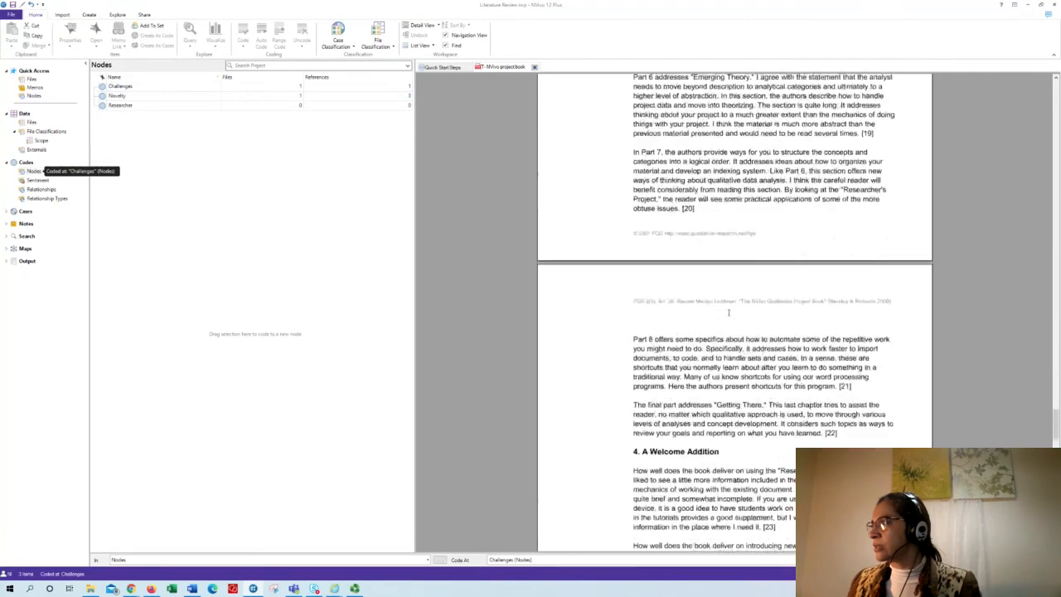
pyautogui.scroll(3, 640, 243)
pyautogui.moveTo(635, 242); pyautogui.dragTo(170, 84)
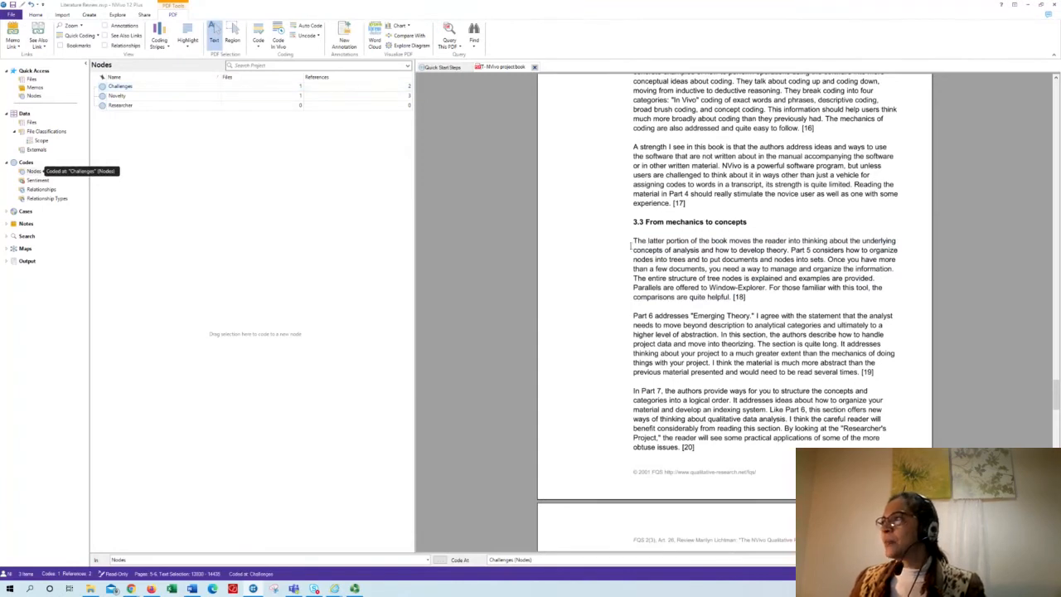
# - Try to code the opening words of section 3.3, "The latter portion of the book", at the Challenges node again
pyautogui.moveTo(633, 241); pyautogui.dragTo(187, 86)
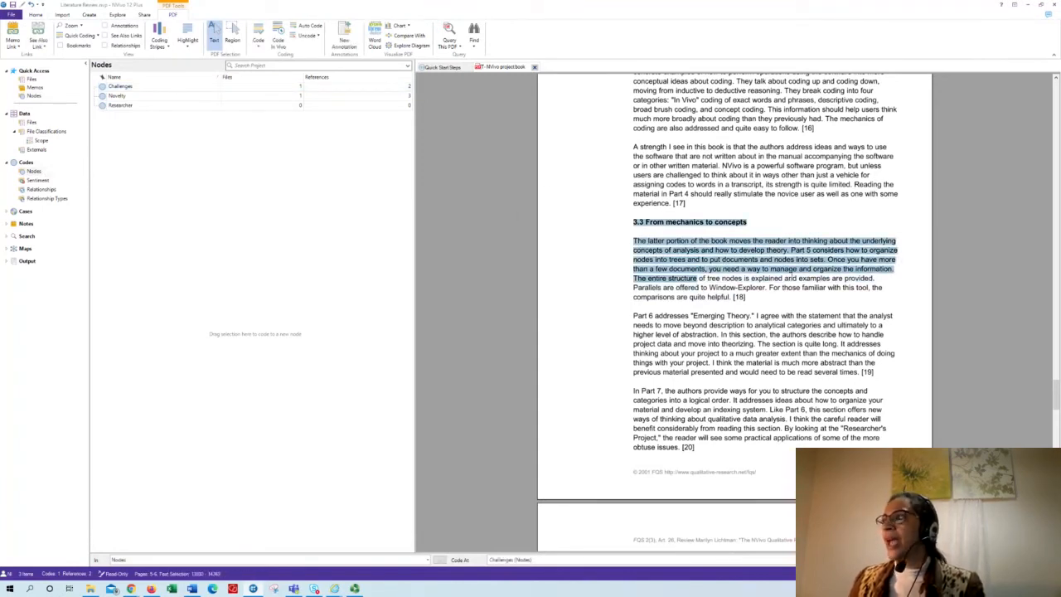
pyautogui.moveTo(706, 279); pyautogui.dragTo(460, 202)
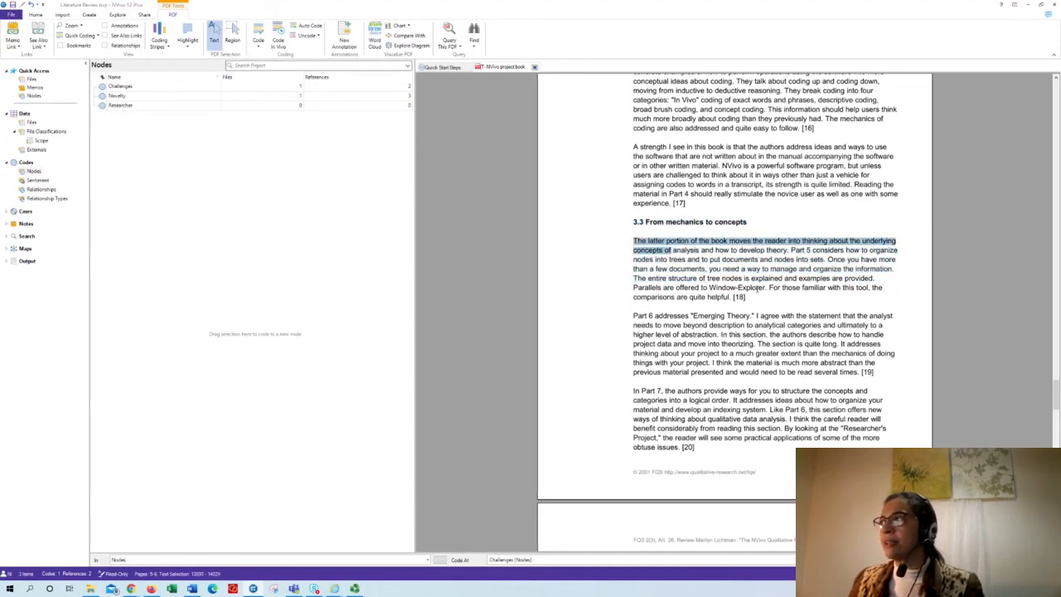
pyautogui.moveTo(660, 254); pyautogui.dragTo(145, 88)
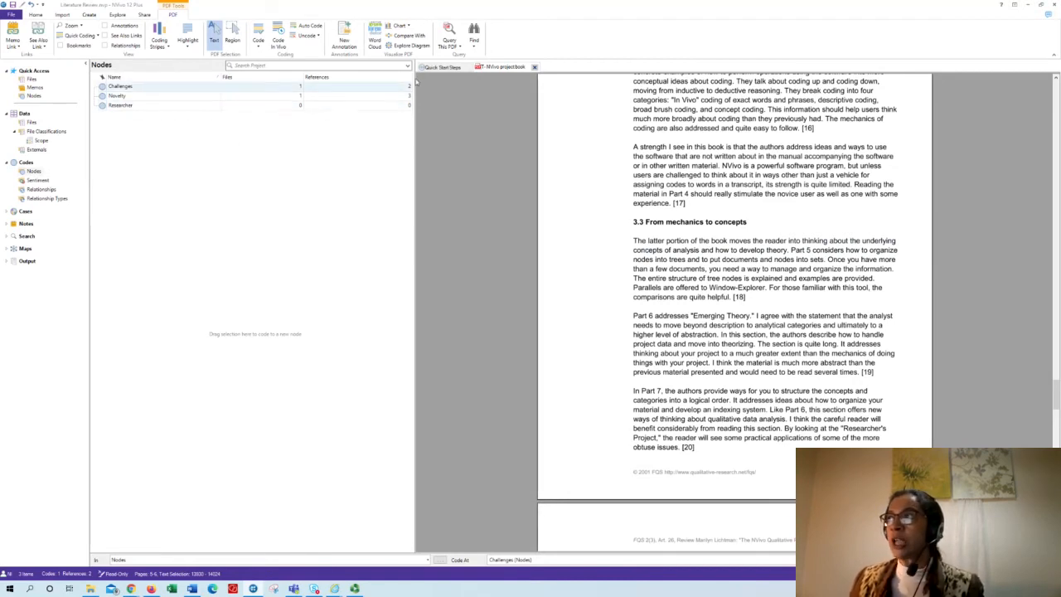
# - Close the project book PDF and show the Scope classification's attribute value for the paper "R- beyond constant comparison"
pyautogui.click(535, 67)
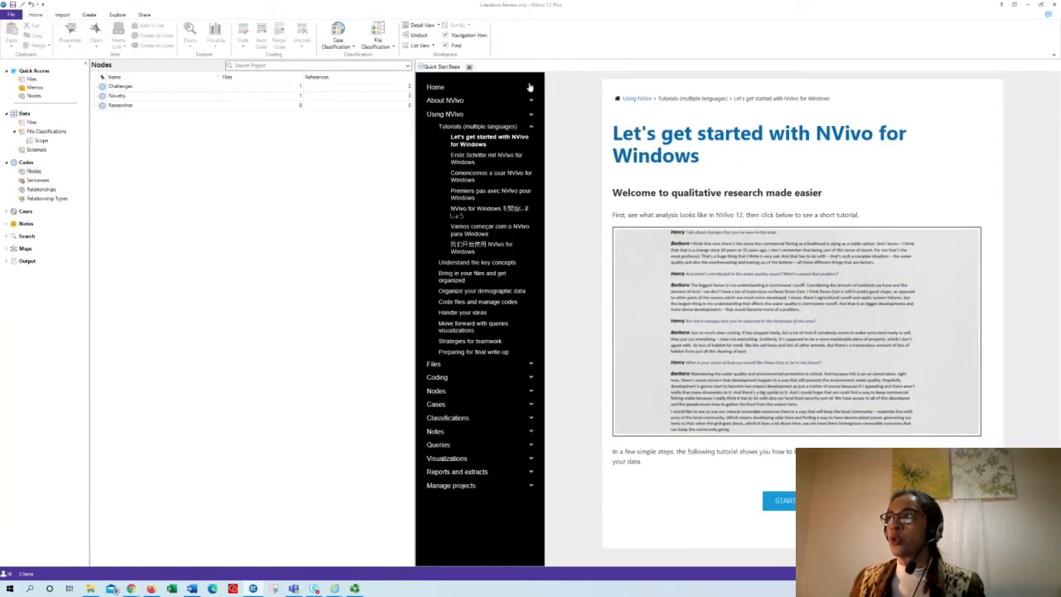
pyautogui.click(45, 131)
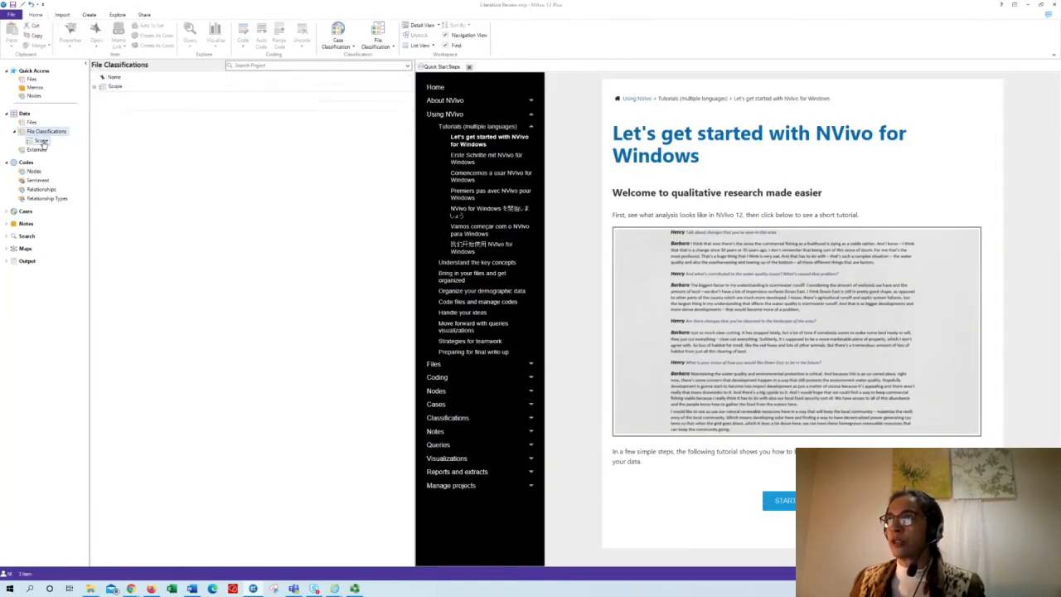
pyautogui.click(42, 141)
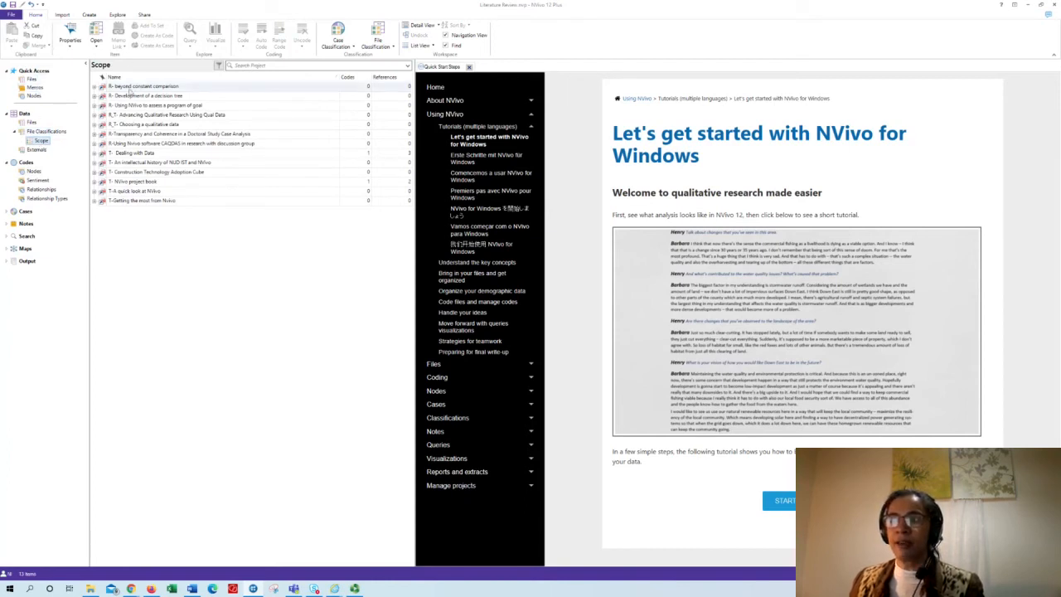
pyautogui.click(93, 87)
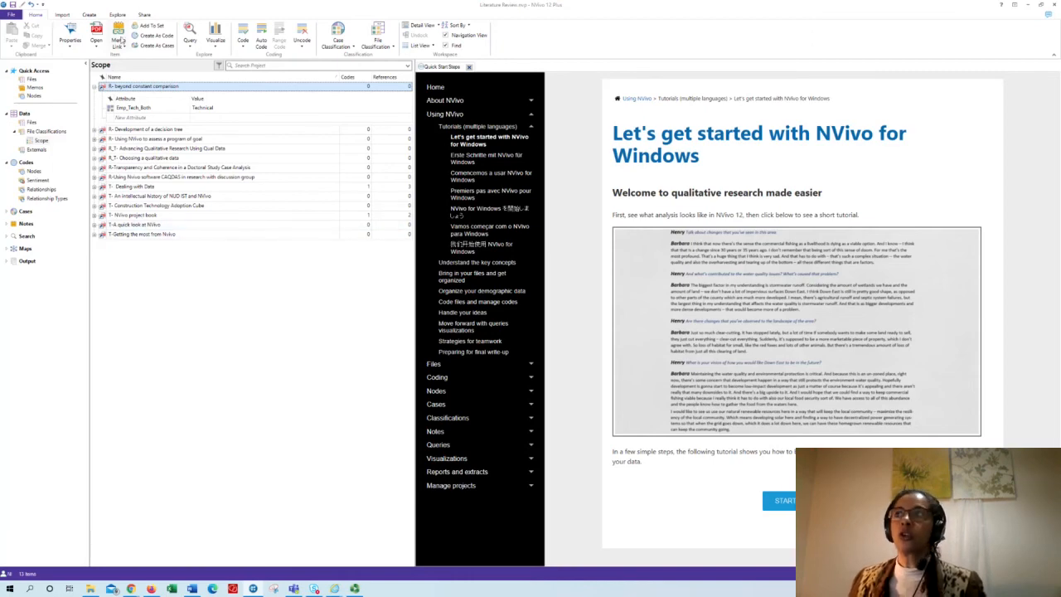
# - Create a Matrix Coding query with the Novelty node as its row
pyautogui.click(118, 15)
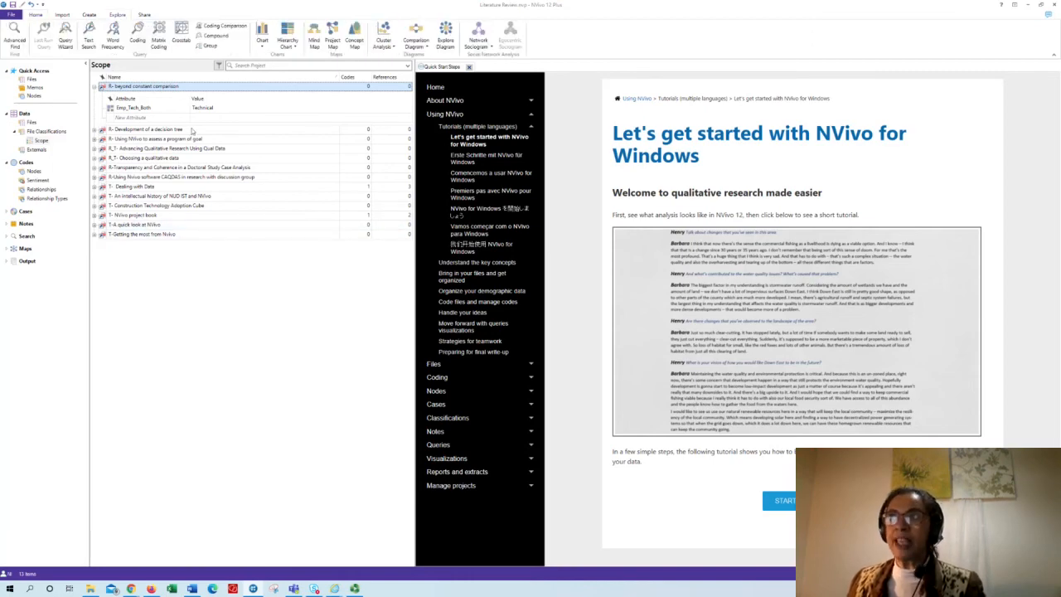
pyautogui.click(157, 42)
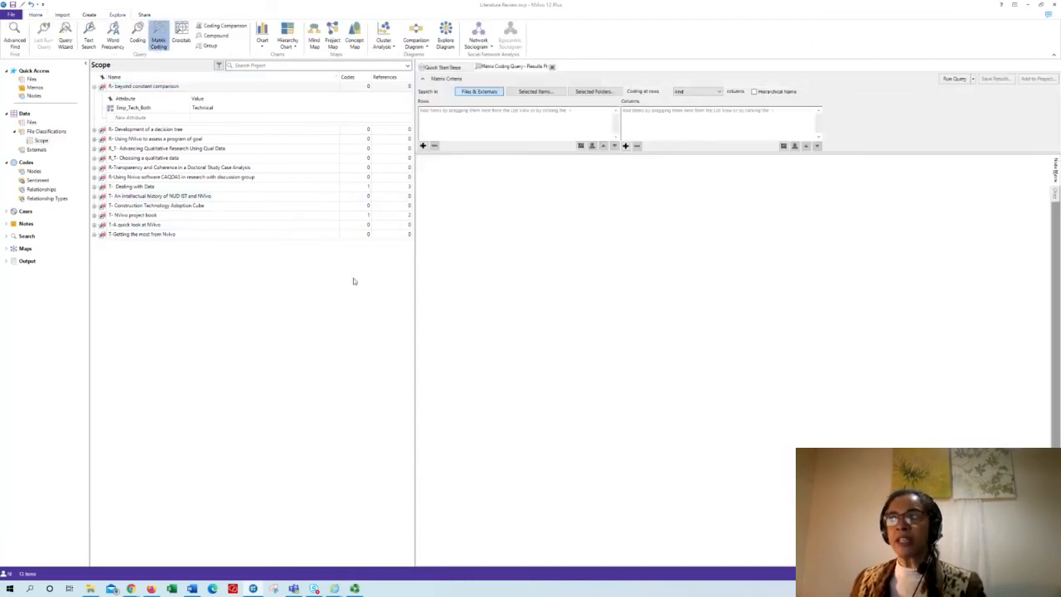
pyautogui.click(424, 145)
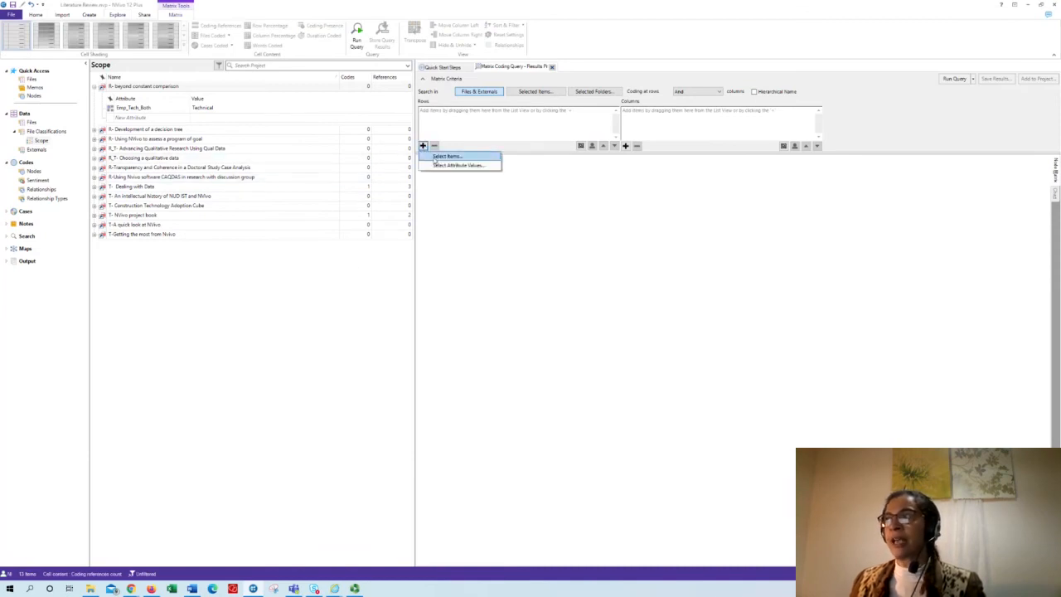
pyautogui.click(434, 159)
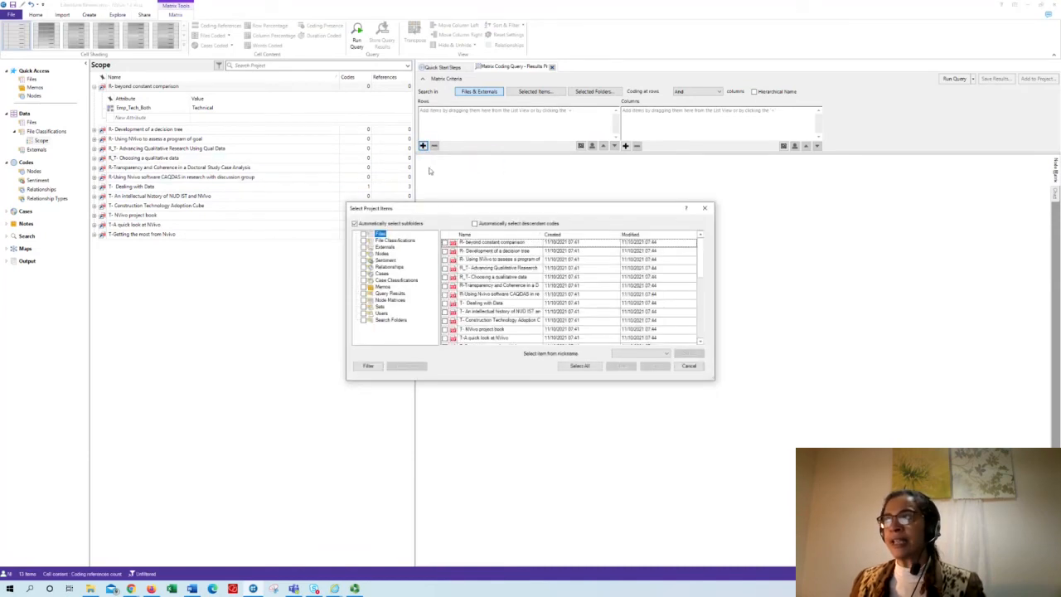
pyautogui.click(383, 252)
pyautogui.click(453, 250)
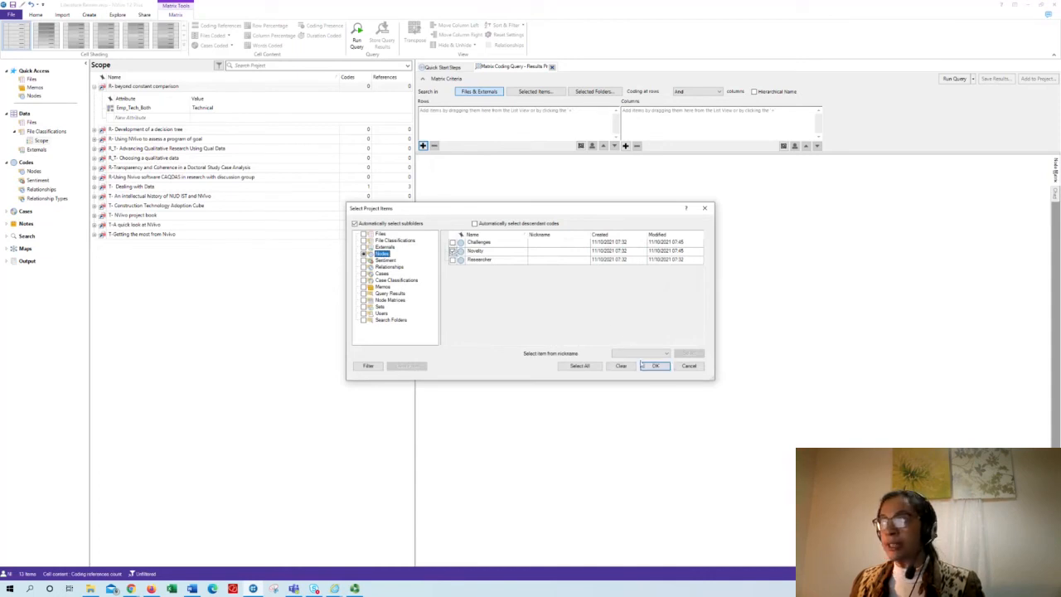
pyautogui.click(655, 366)
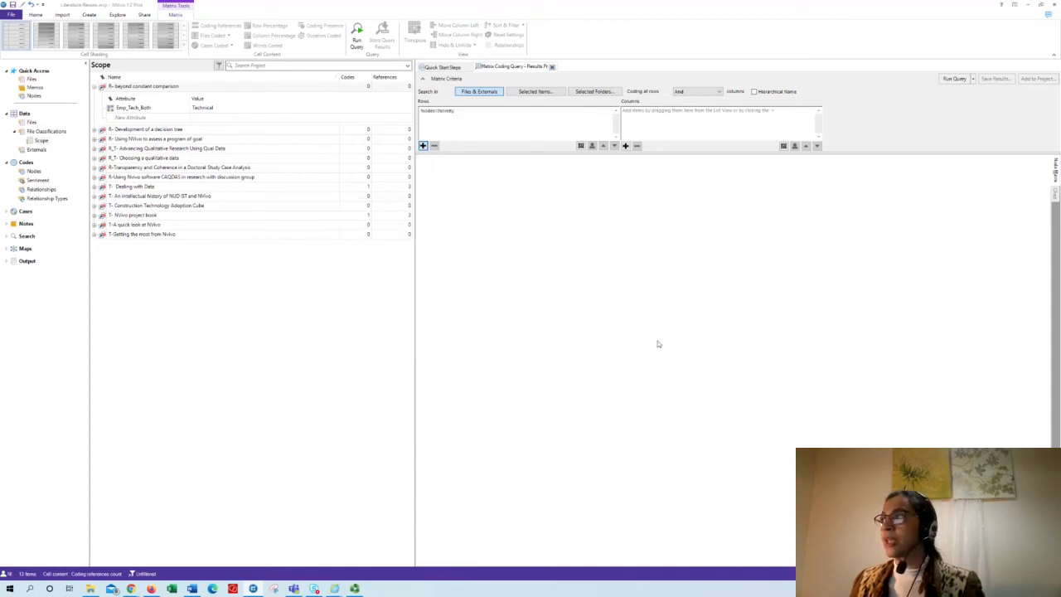
# - Add the Emperical and Technical values of the Scope attribute Emp_Tech_Both as the matrix columns, and save the project when reminded
pyautogui.click(625, 146)
pyautogui.click(632, 156)
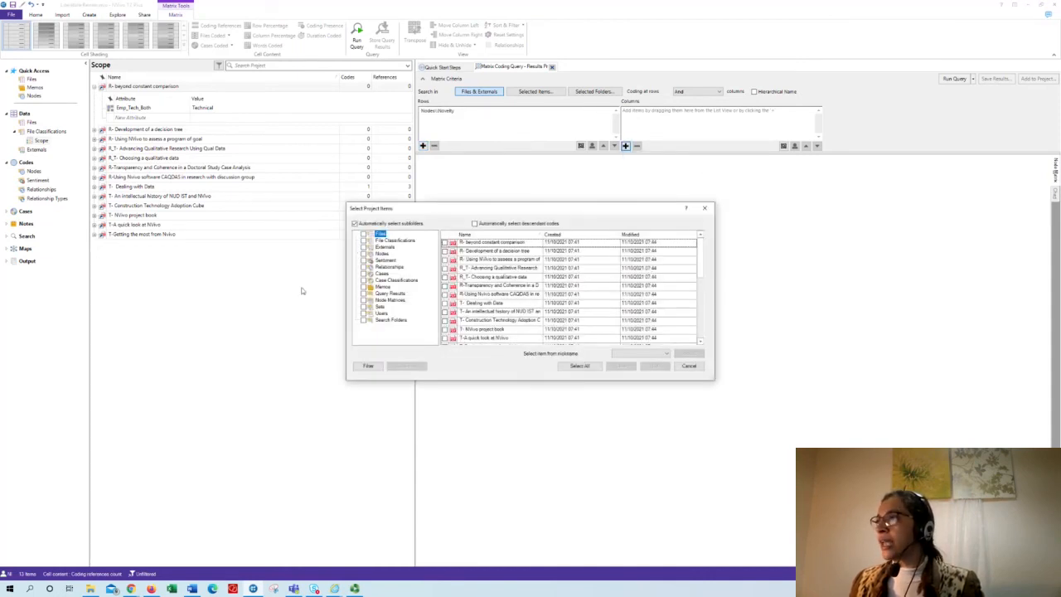
pyautogui.click(391, 241)
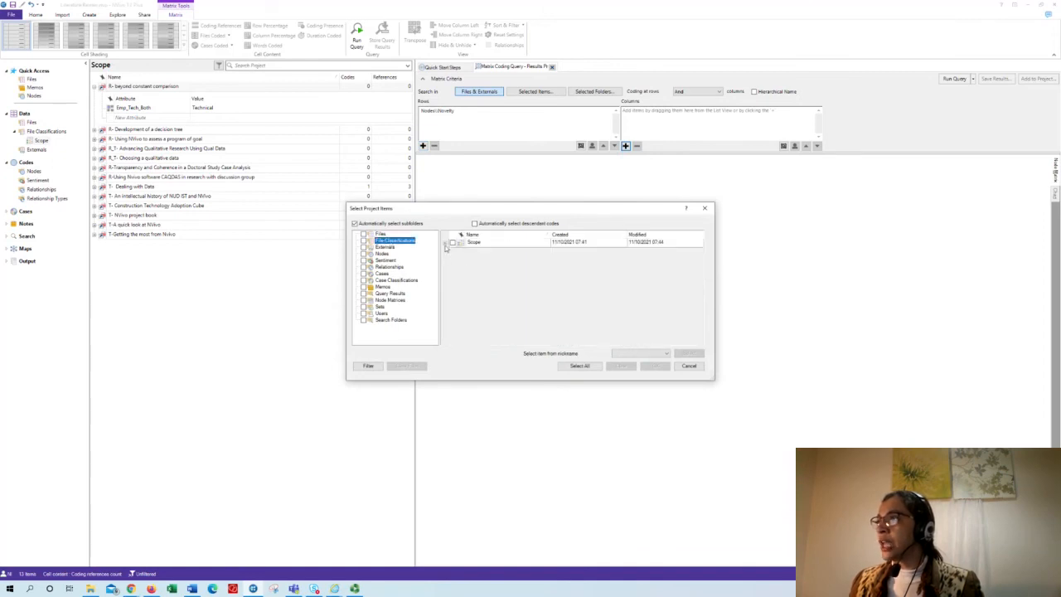
pyautogui.click(445, 243)
pyautogui.click(454, 261)
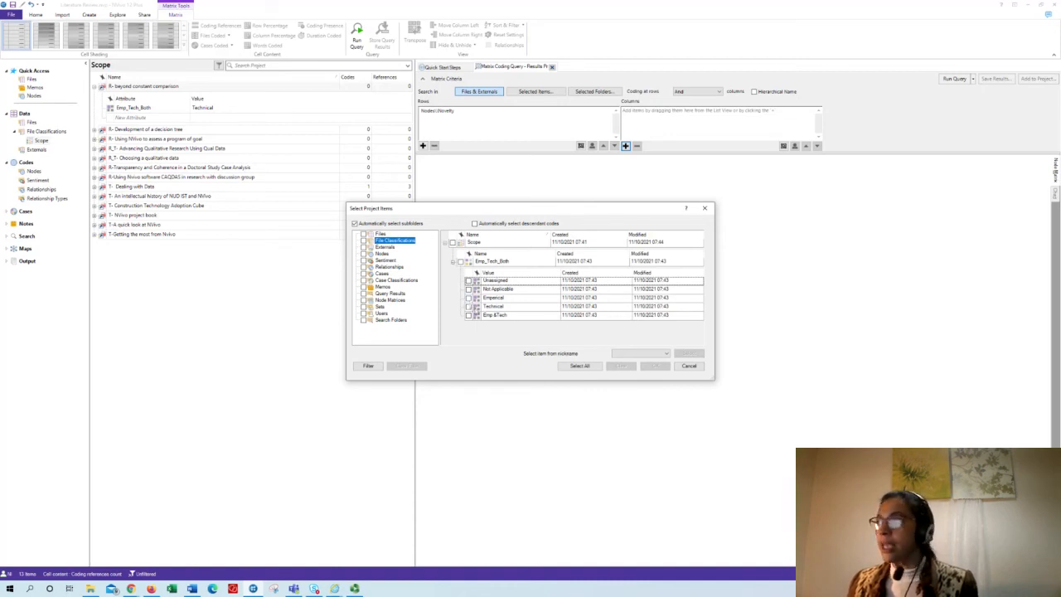
pyautogui.click(469, 297)
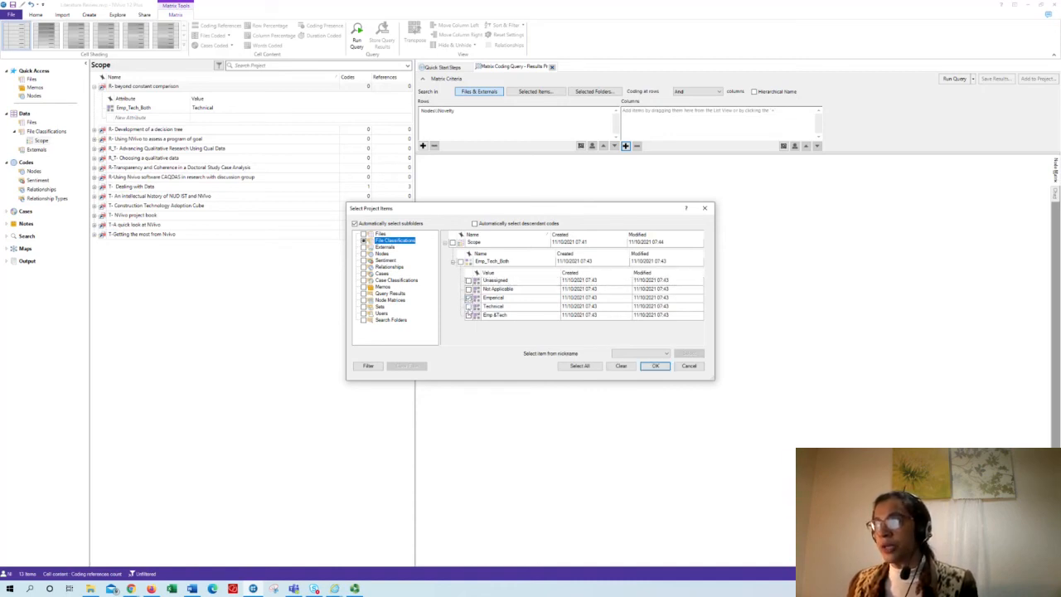
pyautogui.click(468, 306)
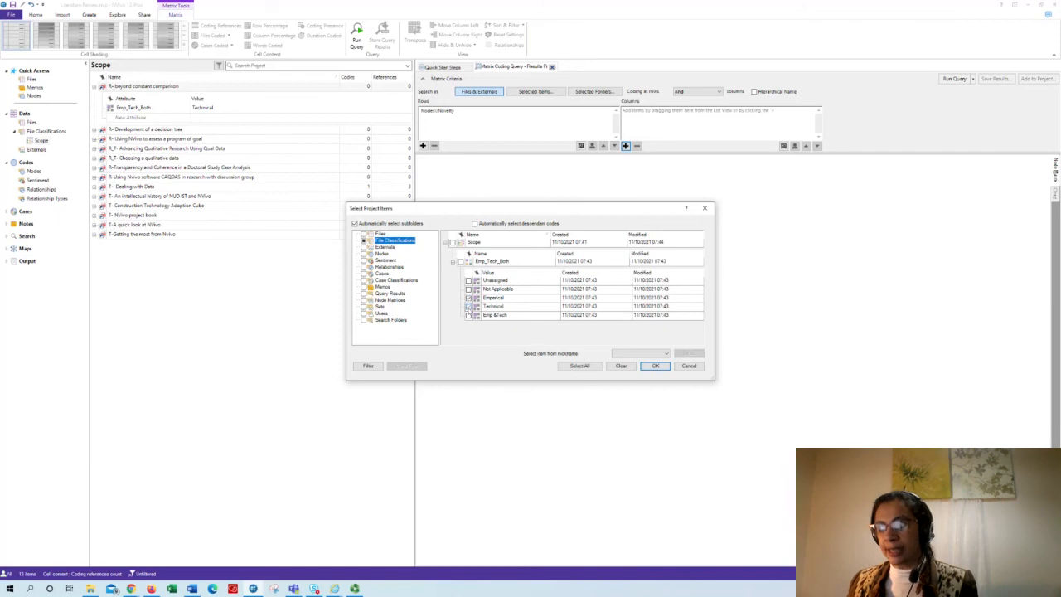
pyautogui.click(649, 369)
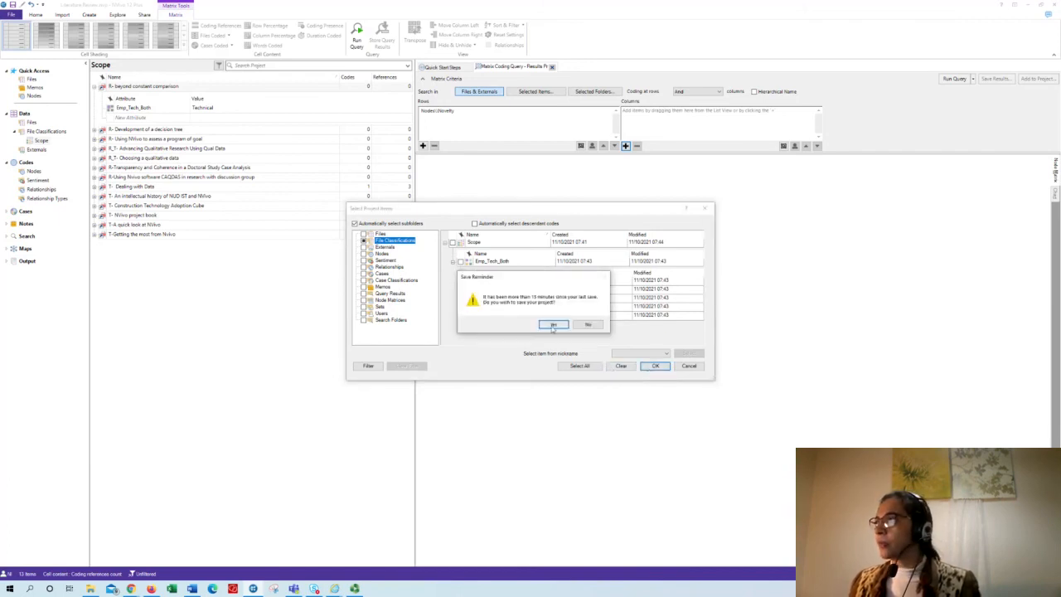
pyautogui.click(557, 325)
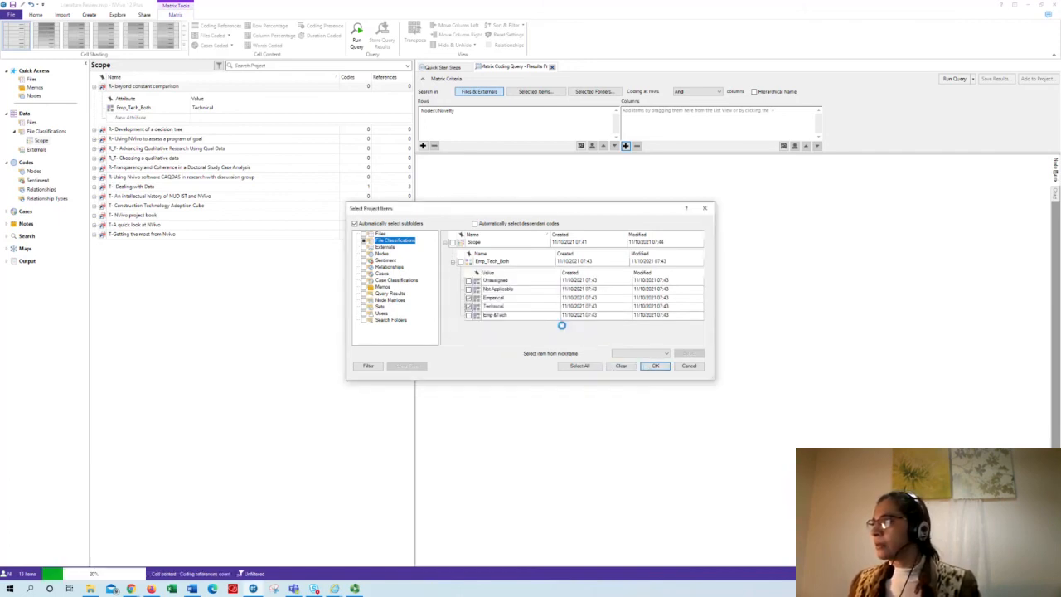
pyautogui.click(653, 366)
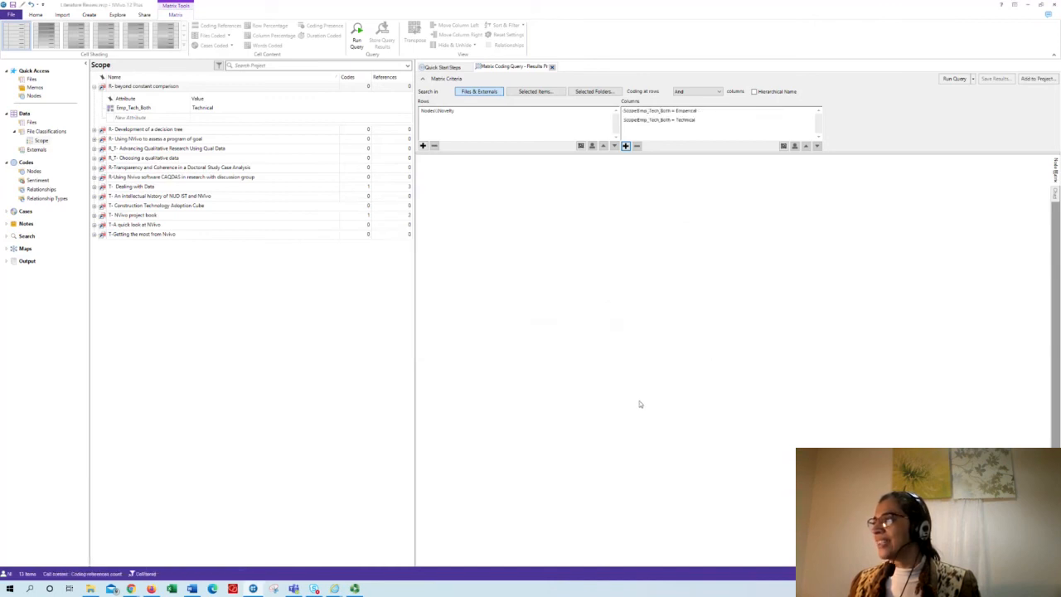
# - Run the matrix coding query and widen the first result column to fit its full Emp_Tech_Both heading
pyautogui.click(954, 79)
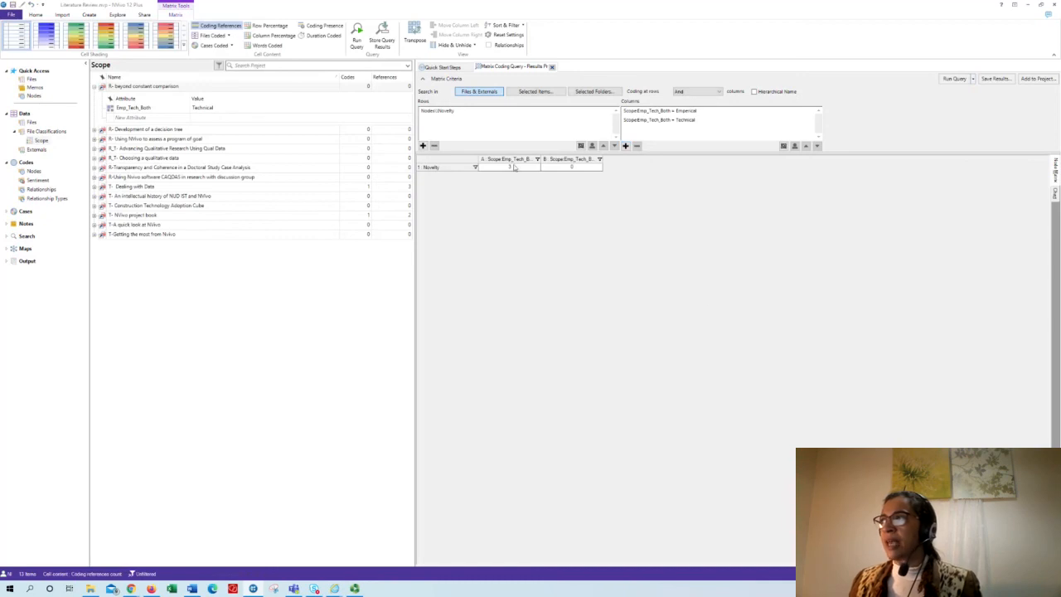
pyautogui.moveTo(541, 158); pyautogui.dragTo(572, 159)
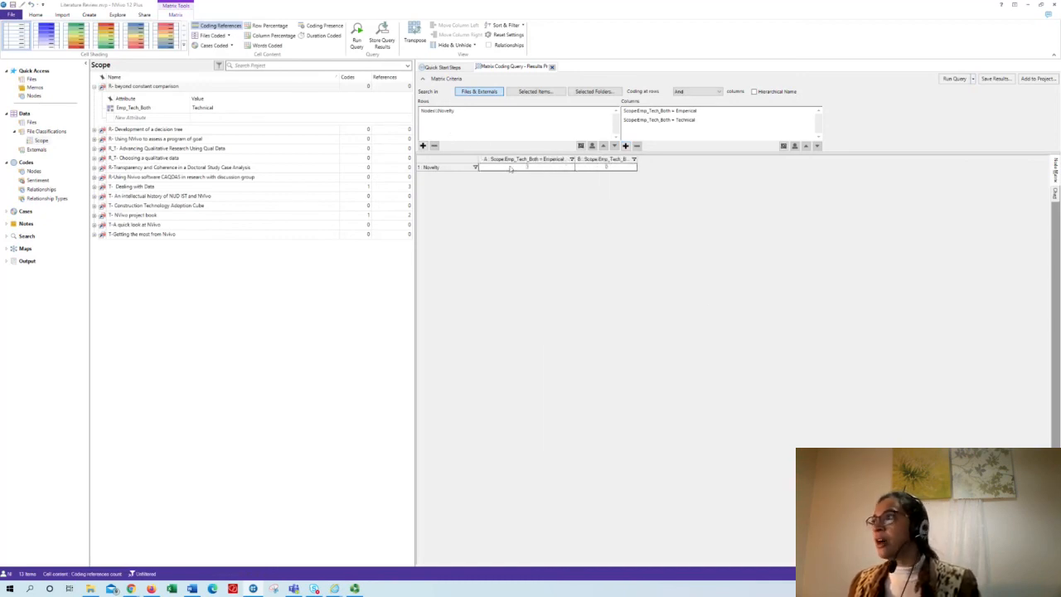